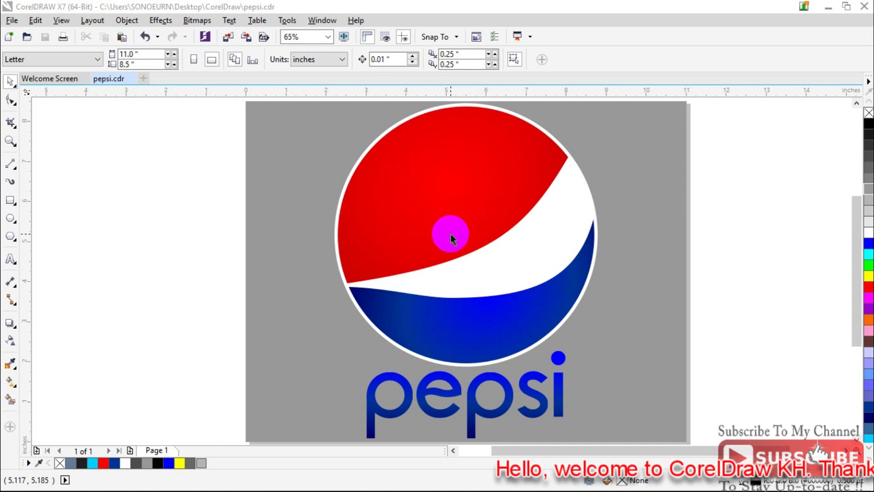
- Draw a circle about 4.13 inches in diameter to the left of the Pepsi logo and fill it with white
{"action": "left_click_drag", "start_coordinate": [451, 234], "coordinate": [451, 233]}
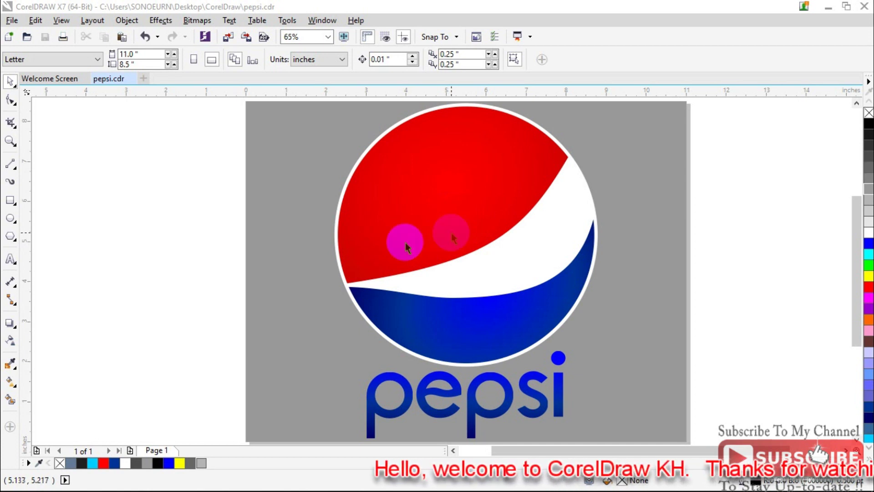
{"action": "left_click", "coordinate": [14, 221]}
{"action": "left_click_drag", "start_coordinate": [110, 185], "coordinate": [275, 345]}
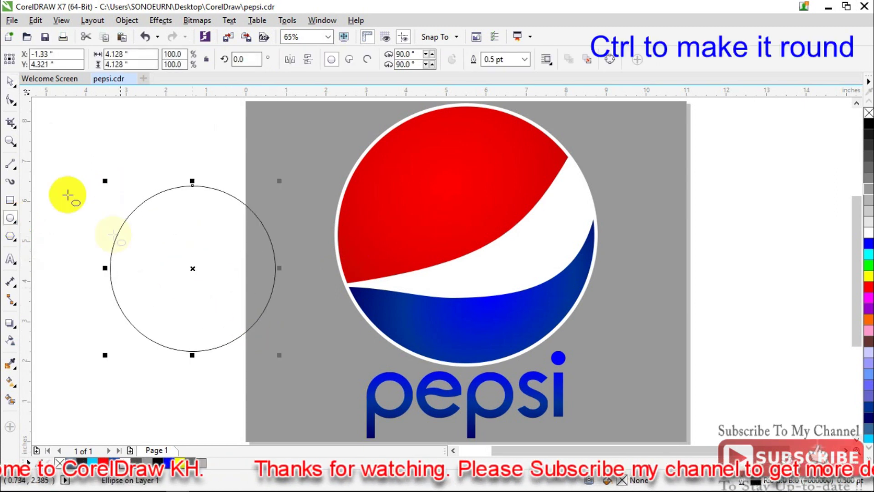
{"action": "left_click", "coordinate": [11, 82]}
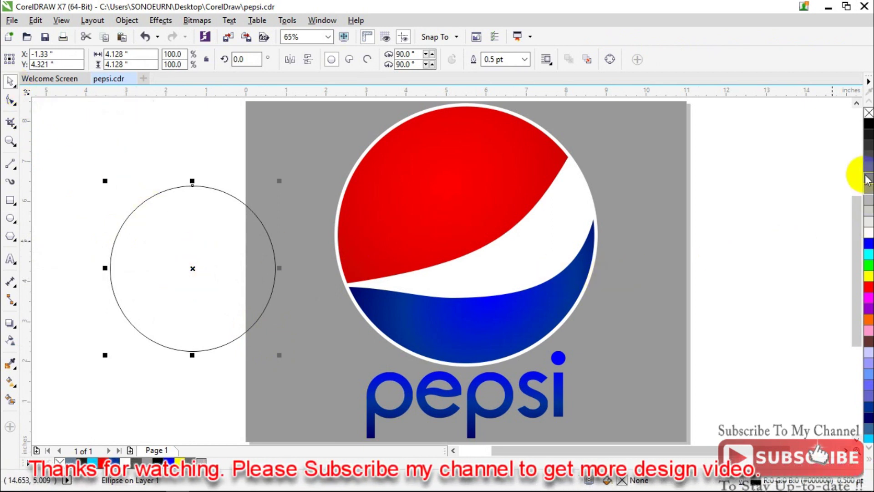
{"action": "left_click", "coordinate": [868, 233]}
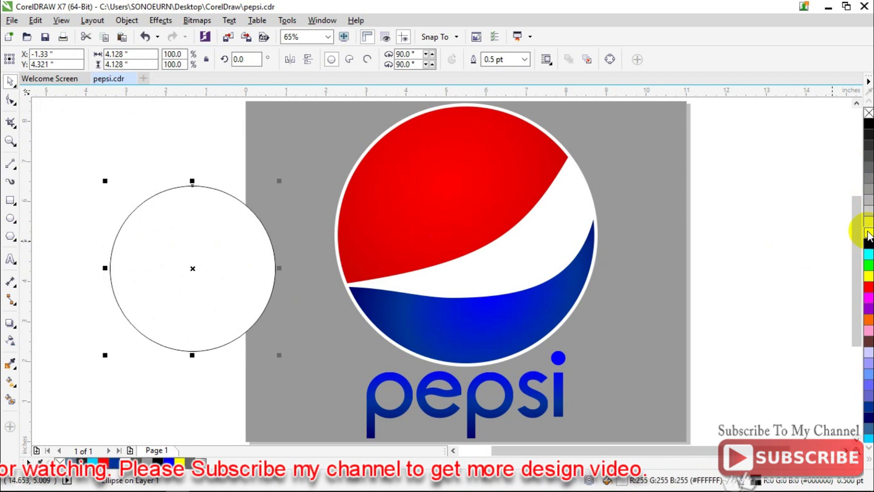
{"action": "left_click_drag", "start_coordinate": [172, 260], "coordinate": [191, 247]}
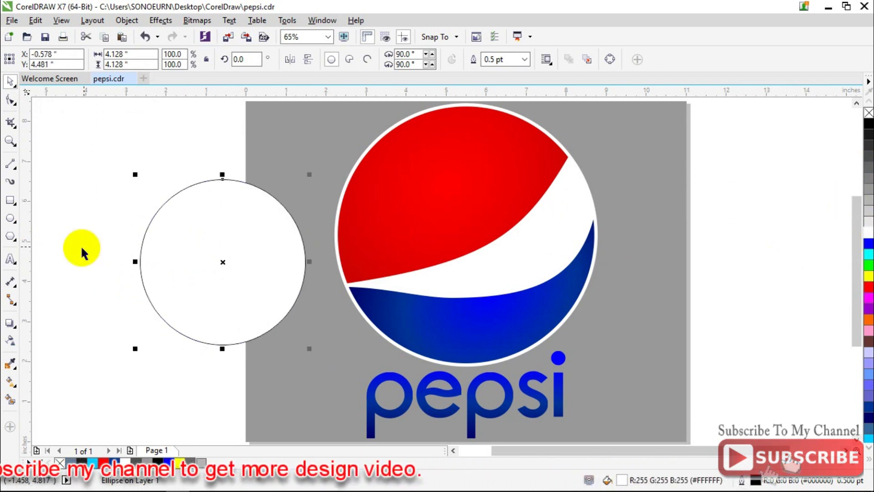
- Draw a slanted 2-Point Line about 5.87 inches long across the white circle, extending past both sides
{"action": "left_click", "coordinate": [15, 169]}
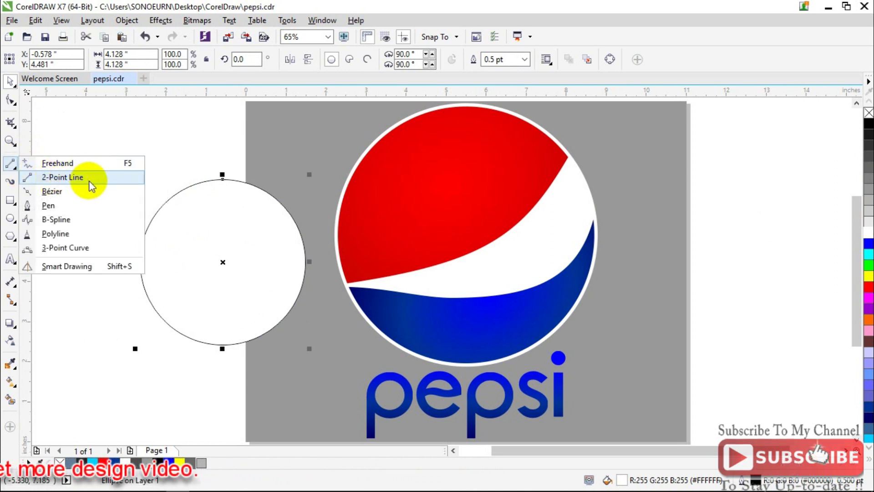
{"action": "left_click", "coordinate": [63, 177]}
{"action": "left_click_drag", "start_coordinate": [95, 272], "coordinate": [320, 199]}
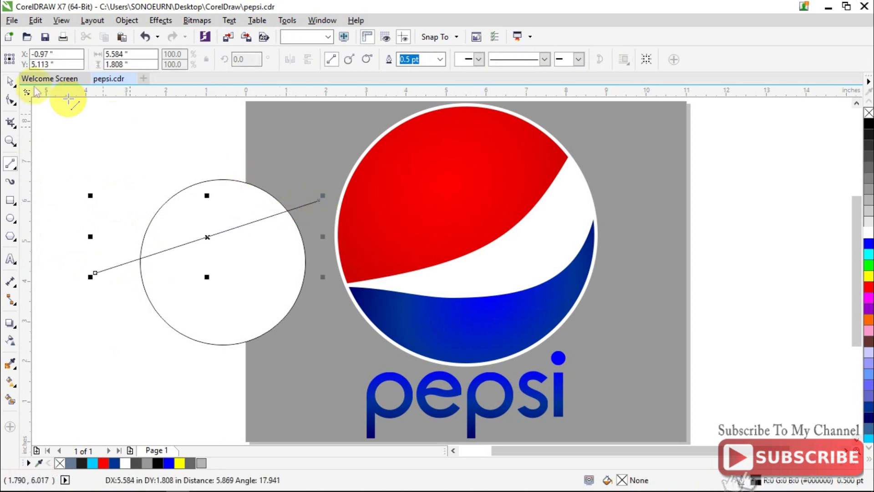
- Convert the slanted line to a curve and bend it into an upward-sweeping arc like the logo's red edge
{"action": "left_click", "coordinate": [11, 100]}
{"action": "left_click", "coordinate": [197, 237]}
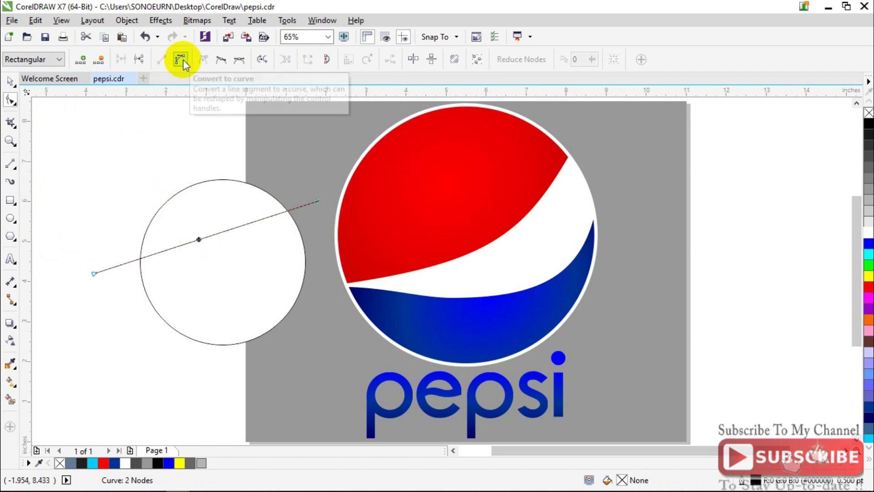
{"action": "left_click", "coordinate": [180, 60]}
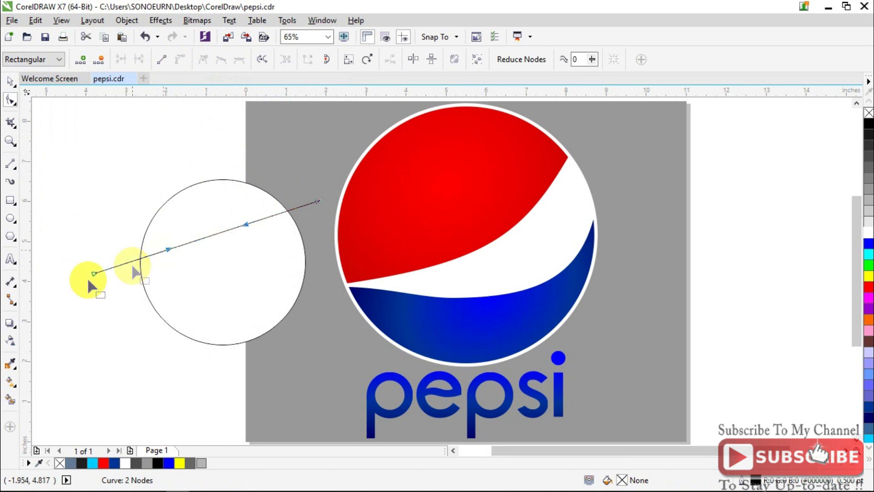
{"action": "left_click_drag", "start_coordinate": [97, 279], "coordinate": [174, 275]}
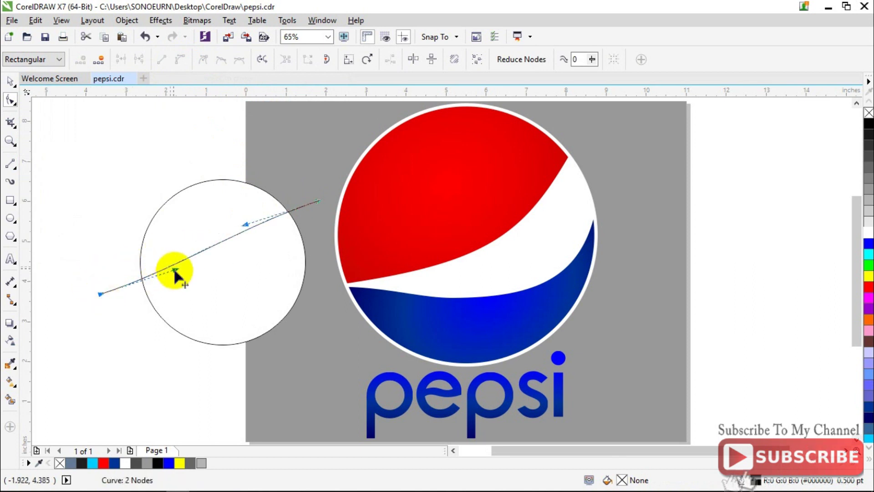
{"action": "left_click_drag", "start_coordinate": [200, 308], "coordinate": [220, 304]}
{"action": "left_click_drag", "start_coordinate": [321, 200], "coordinate": [325, 217]}
{"action": "left_click_drag", "start_coordinate": [254, 239], "coordinate": [298, 246]}
{"action": "left_click_drag", "start_coordinate": [324, 216], "coordinate": [315, 199]}
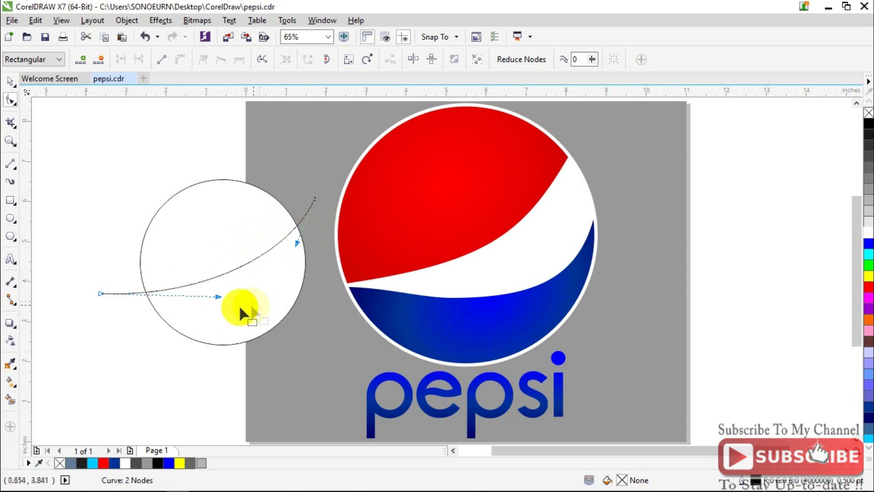
- Make a rotated copy of the arc about its left end, turned to about 347°, to form the lower wave line
{"action": "left_click", "coordinate": [10, 81]}
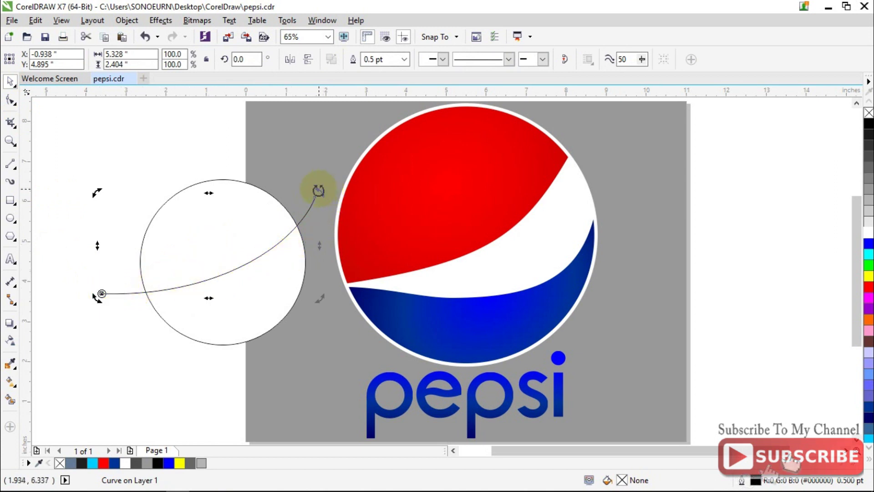
{"action": "left_click_drag", "start_coordinate": [319, 190], "coordinate": [327, 246]}
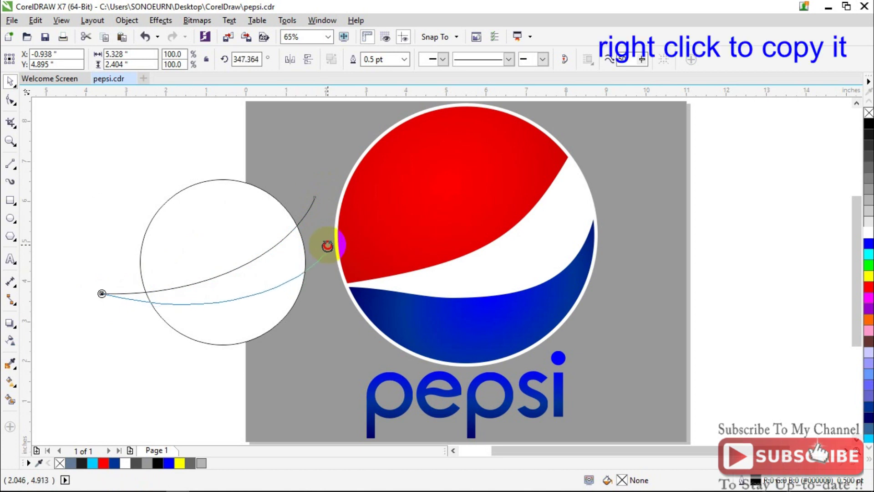
{"action": "left_click_drag", "start_coordinate": [327, 246], "coordinate": [328, 246]}
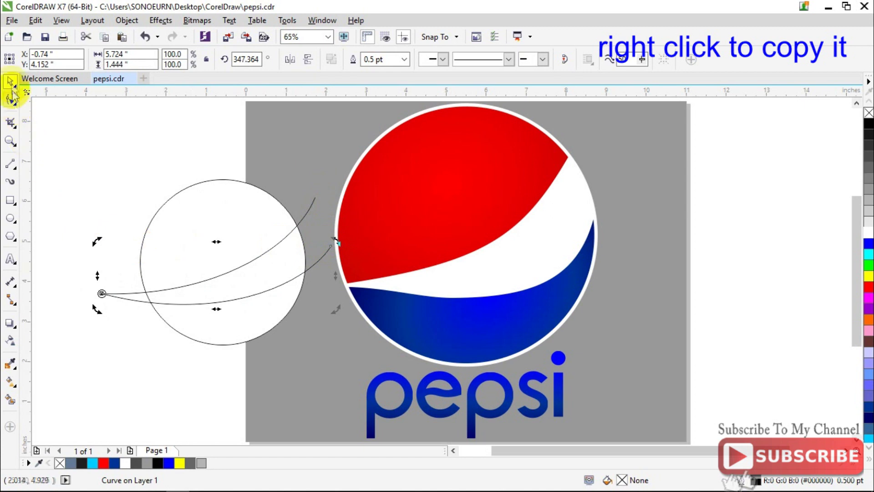
{"action": "key", "text": "Escape"}
{"action": "left_click", "coordinate": [196, 298]}
- Reshape the lower curve so its right end meets the circle's right edge and its belly sags deeper
{"action": "left_click", "coordinate": [10, 101]}
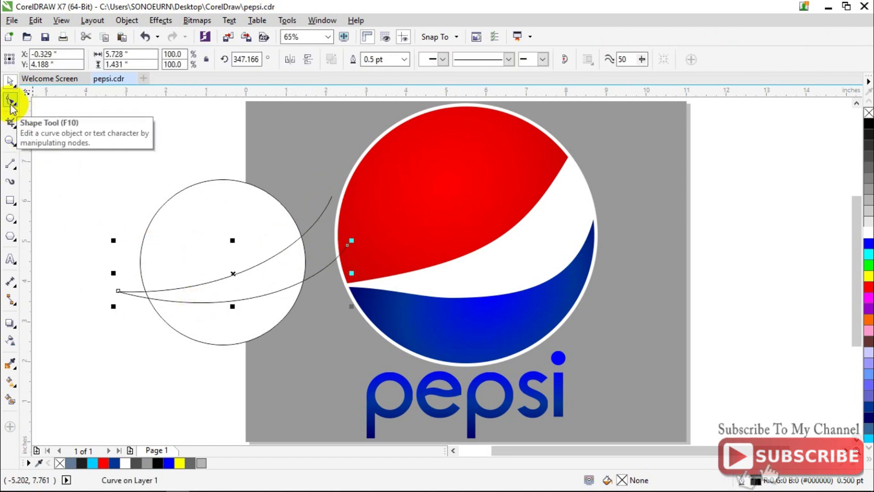
{"action": "left_click", "coordinate": [10, 102]}
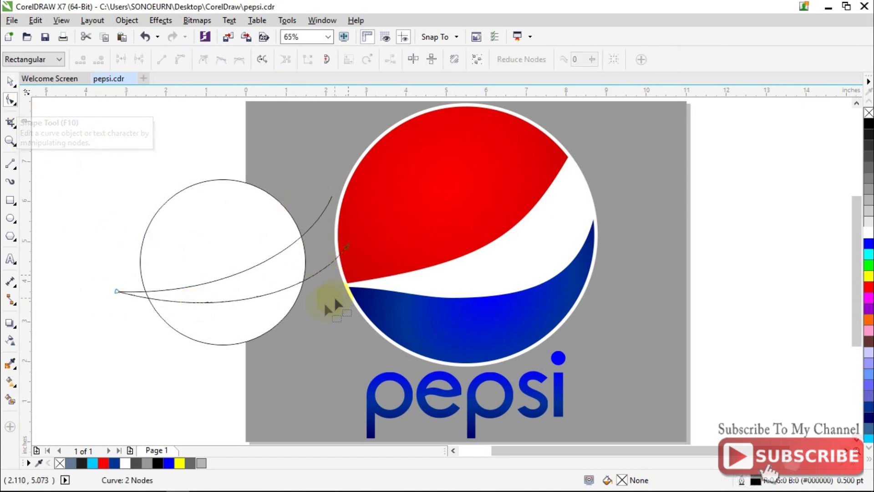
{"action": "left_click", "coordinate": [343, 247]}
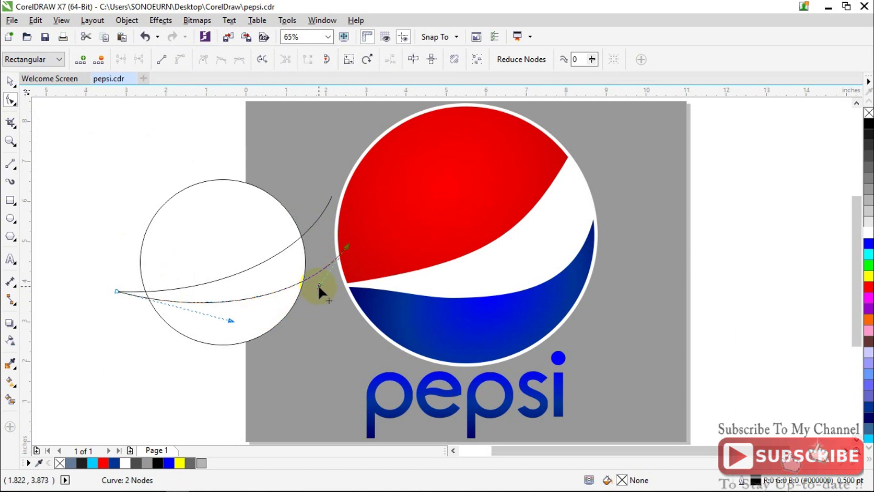
{"action": "left_click_drag", "start_coordinate": [346, 245], "coordinate": [305, 262]}
{"action": "scroll", "coordinate": [282, 286], "scroll_direction": "up", "scroll_amount": 2}
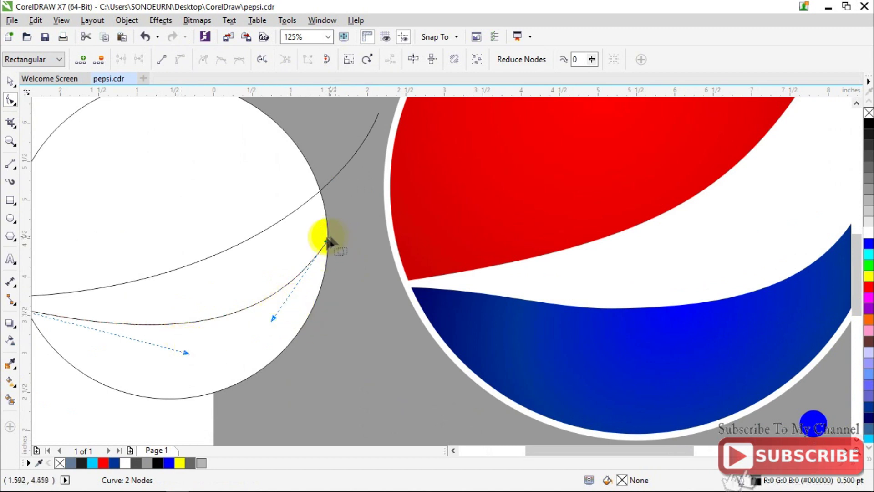
{"action": "left_click_drag", "start_coordinate": [326, 242], "coordinate": [337, 258]}
{"action": "left_click_drag", "start_coordinate": [284, 336], "coordinate": [285, 354]}
{"action": "left_click", "coordinate": [335, 263]}
{"action": "left_click_drag", "start_coordinate": [338, 258], "coordinate": [329, 261]}
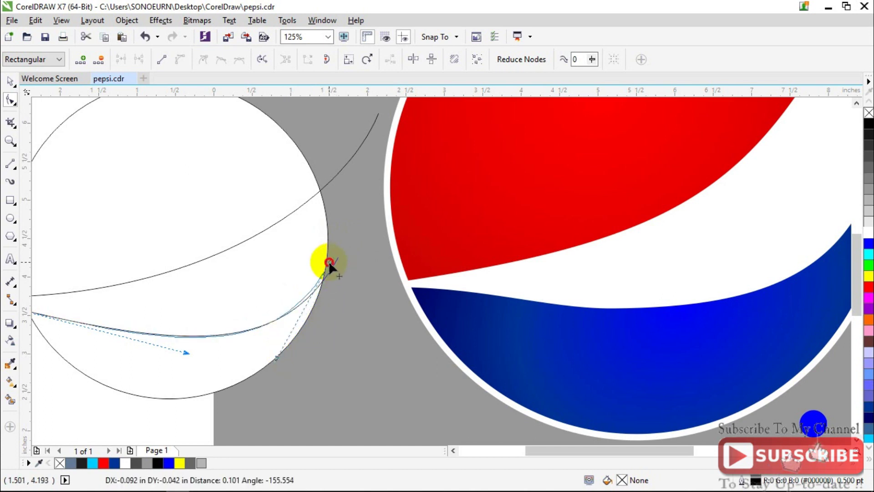
{"action": "left_click_drag", "start_coordinate": [275, 357], "coordinate": [280, 354]}
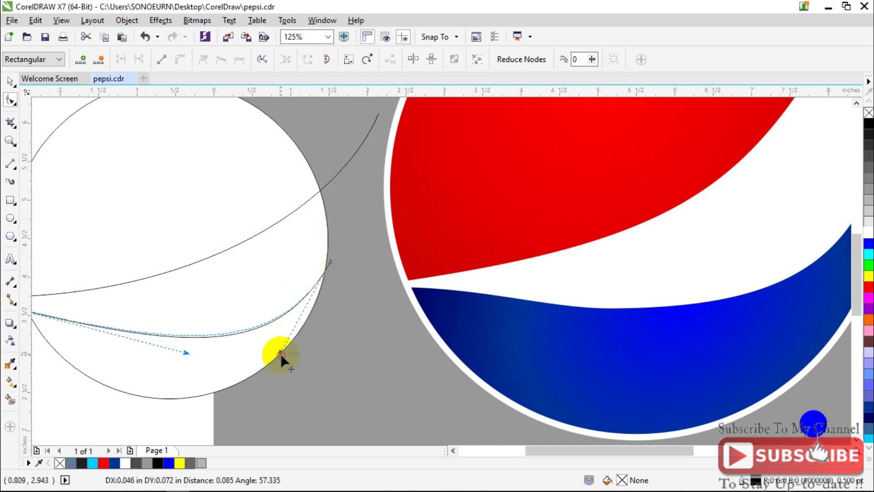
- Add a middle node to the lower curve and adjust its handles into a wave like the logo's blue edge
{"action": "scroll", "coordinate": [69, 313], "scroll_direction": "down", "scroll_amount": 1}
{"action": "scroll", "coordinate": [177, 353], "scroll_direction": "up", "scroll_amount": 1}
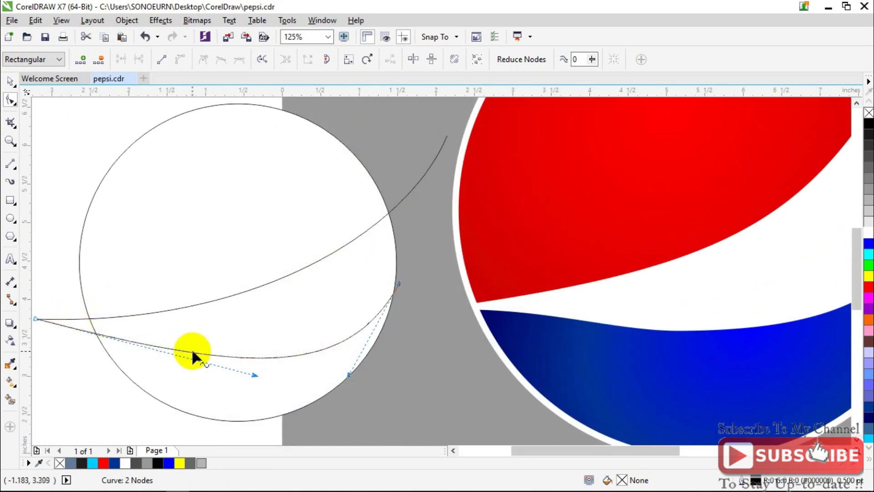
{"action": "double_click", "coordinate": [193, 352]}
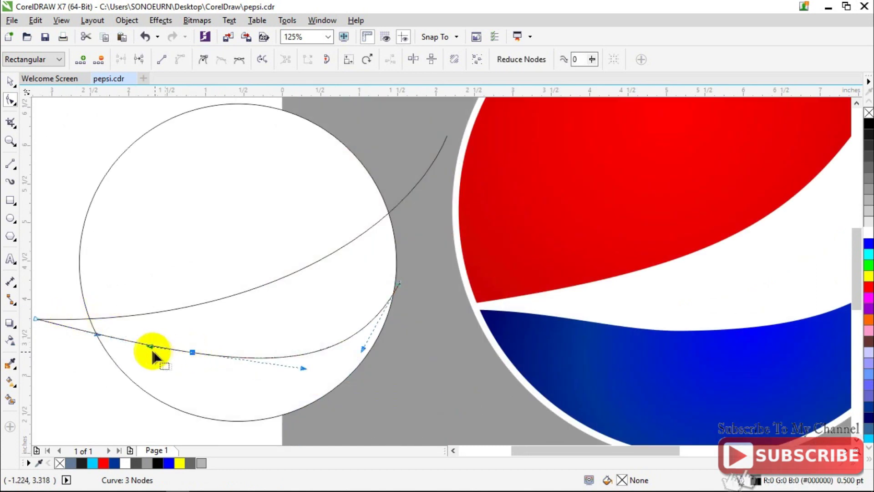
{"action": "double_click", "coordinate": [213, 355]}
{"action": "double_click", "coordinate": [219, 357]}
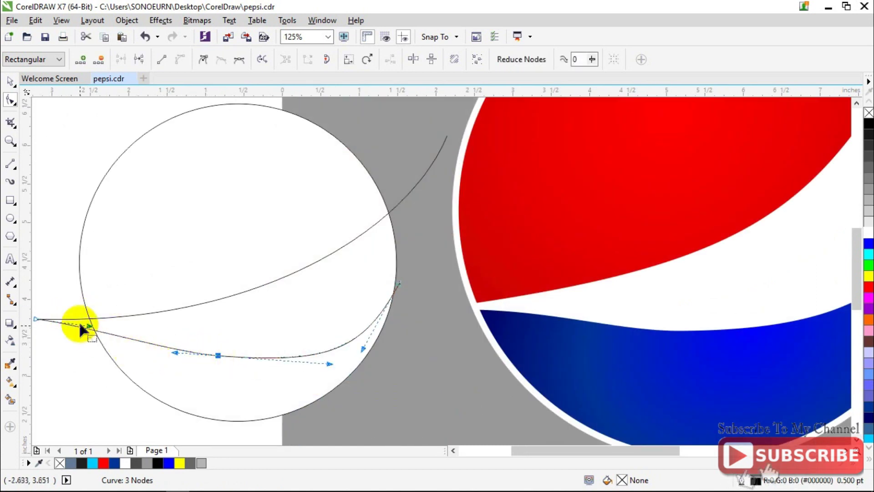
{"action": "left_click_drag", "start_coordinate": [89, 327], "coordinate": [116, 327]}
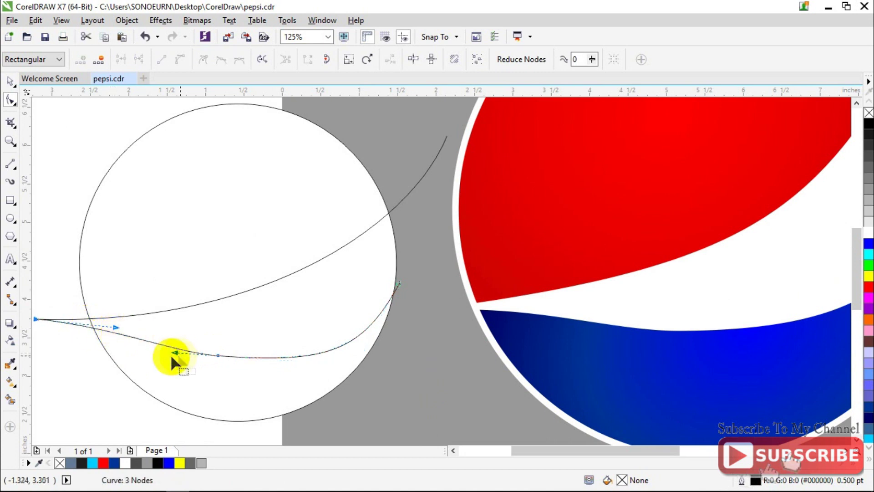
{"action": "mouse_move", "coordinate": [173, 352]}
{"action": "left_mouse_down"}
{"action": "mouse_move", "coordinate": [164, 355]}
{"action": "mouse_move", "coordinate": [175, 353]}
{"action": "left_mouse_up"}
{"action": "left_click_drag", "start_coordinate": [330, 355], "coordinate": [303, 367]}
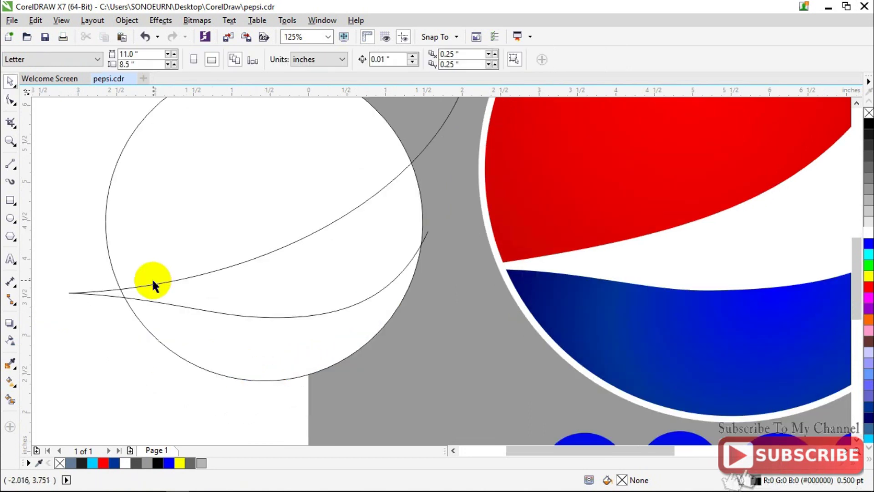
- Smart-fill the circle's areas below the lower curve and above the upper curve as separate shapes
{"action": "left_click", "coordinate": [16, 398]}
{"action": "left_click", "coordinate": [187, 337]}
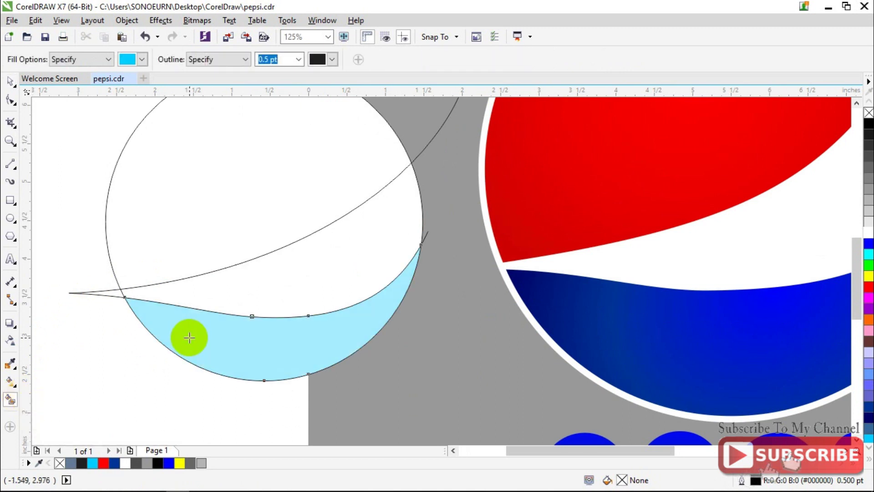
{"action": "left_click", "coordinate": [183, 186]}
{"action": "left_click", "coordinate": [13, 86]}
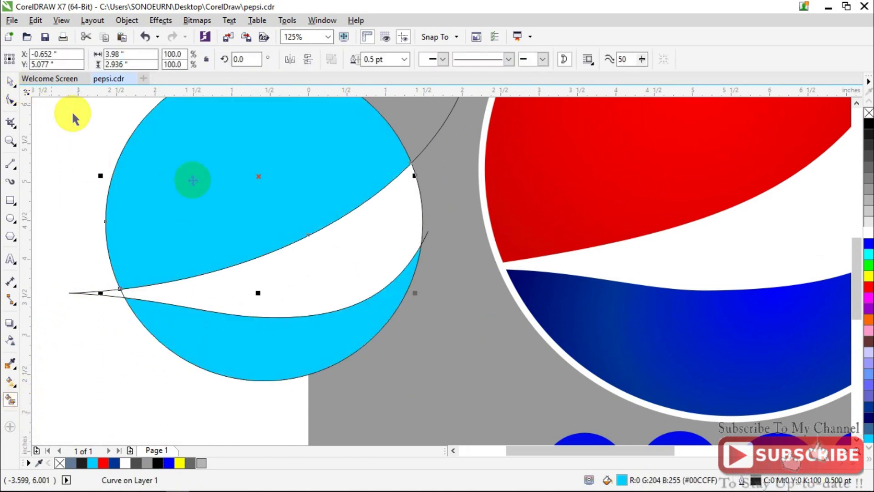
- Colour the circle's upper section red and its lower section dark blue
{"action": "left_click", "coordinate": [263, 217]}
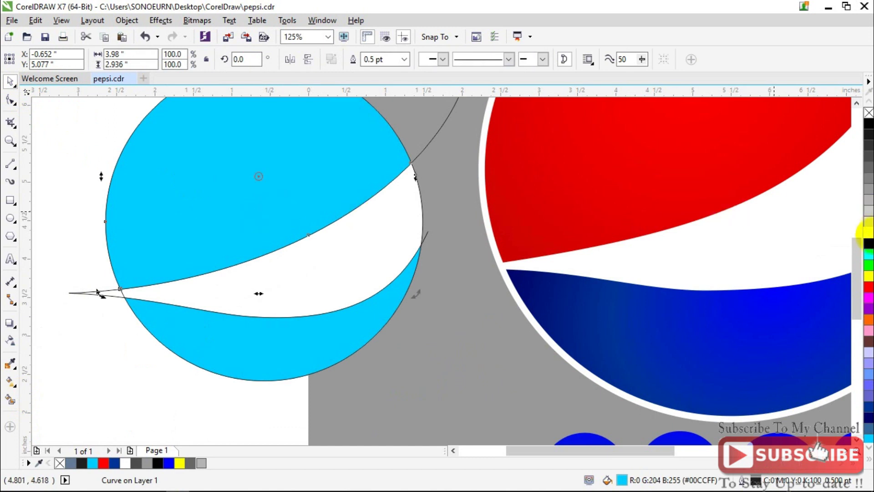
{"action": "left_click", "coordinate": [869, 286]}
{"action": "left_click", "coordinate": [326, 348]}
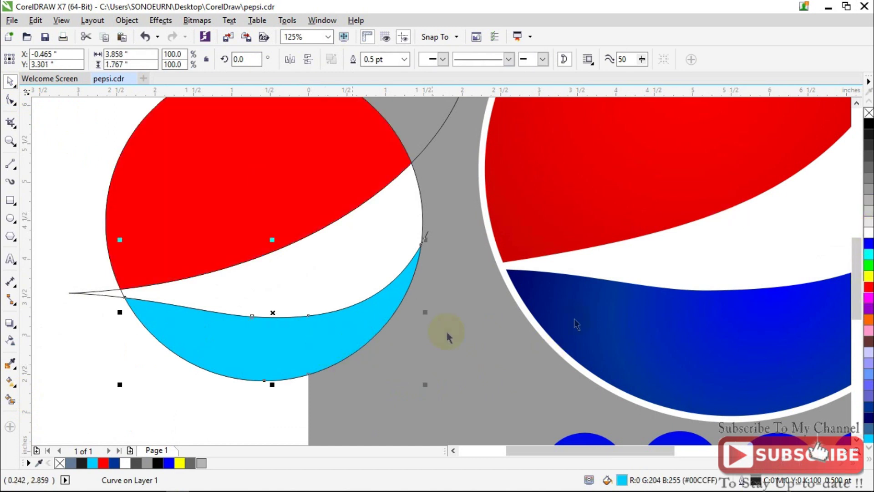
{"action": "left_click", "coordinate": [869, 406]}
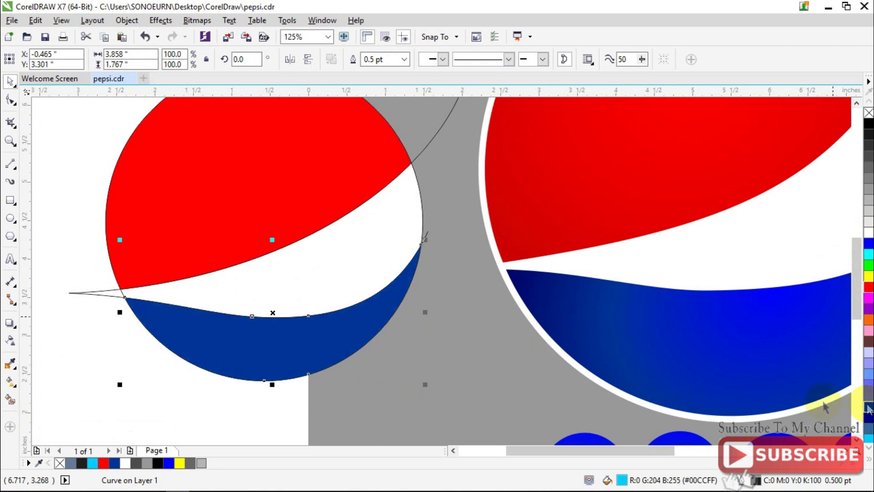
- Delete the two construction curves crossing the circle
{"action": "left_click", "coordinate": [94, 291]}
{"action": "left_click_drag", "start_coordinate": [95, 292], "coordinate": [88, 315]}
{"action": "right_click", "coordinate": [89, 316]}
{"action": "key", "text": "Escape"}
{"action": "left_click", "coordinate": [107, 288]}
{"action": "left_click", "coordinate": [97, 308]}
{"action": "right_click", "coordinate": [101, 310]}
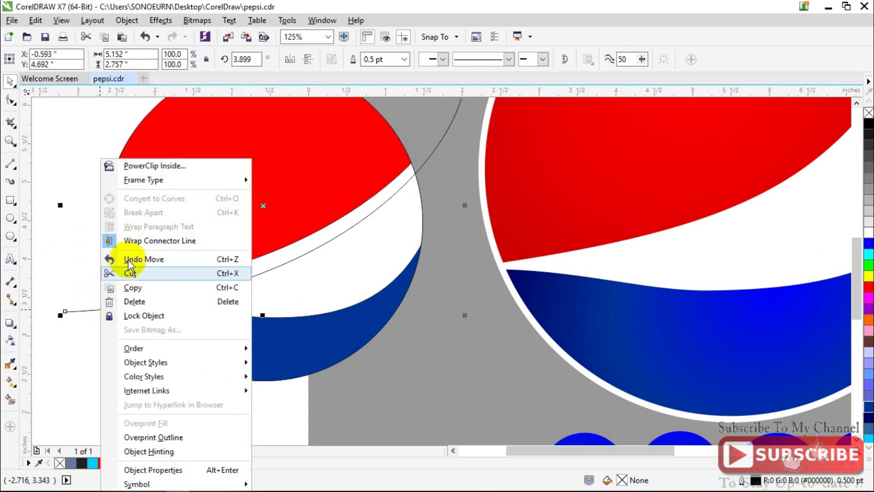
{"action": "left_click", "coordinate": [133, 301]}
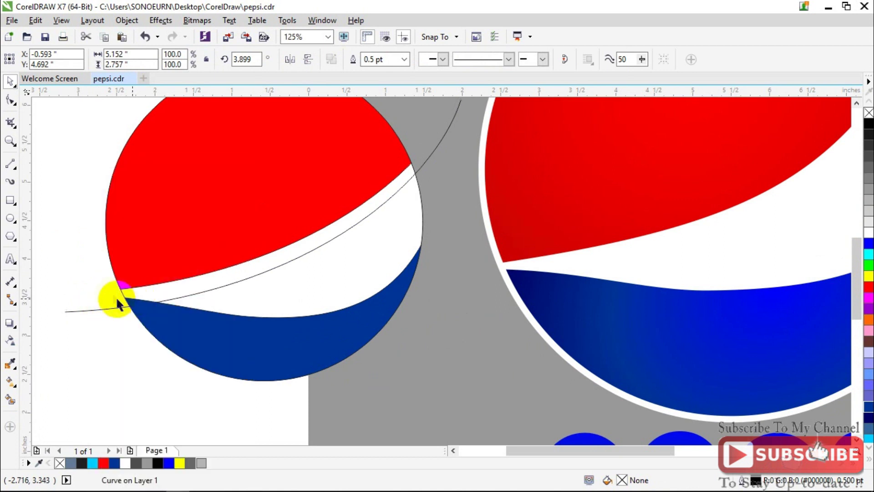
- Apply a linear red-to-white fountain fill to the red section, running from its upper right to its lower left
{"action": "left_click", "coordinate": [153, 236]}
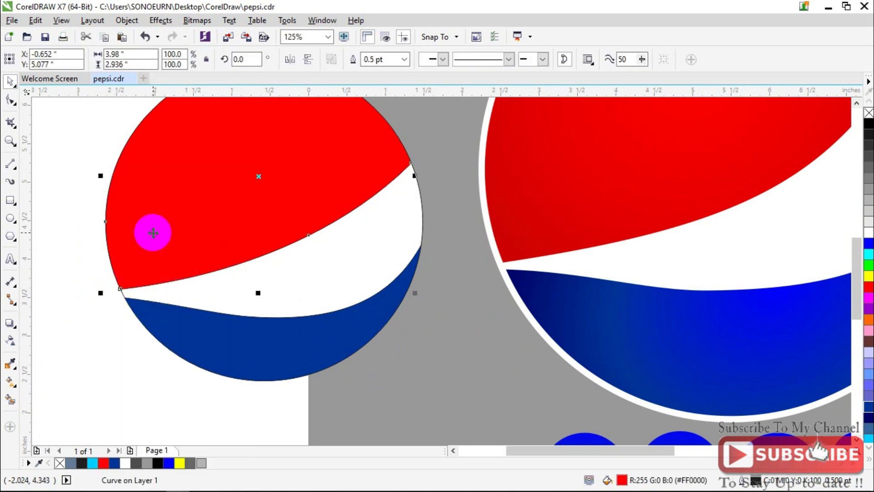
{"action": "left_click", "coordinate": [11, 389]}
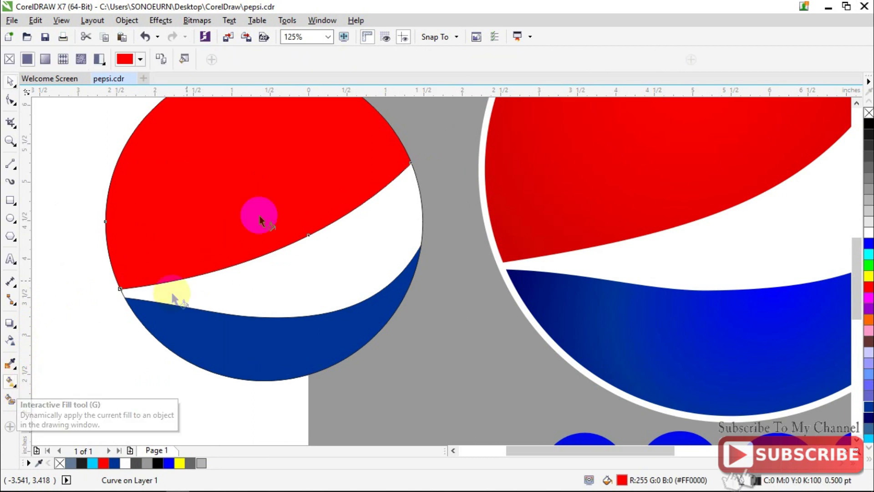
{"action": "left_click_drag", "start_coordinate": [362, 116], "coordinate": [116, 276]}
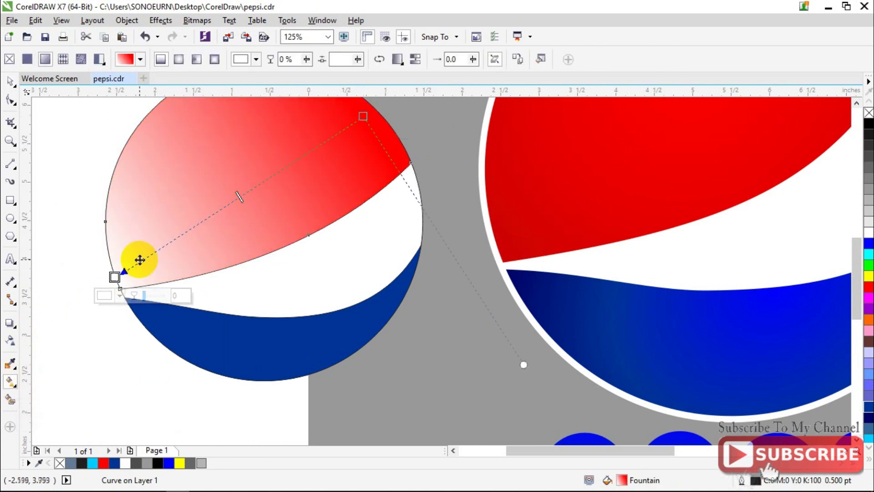
- Change the red section's fountain fill to elliptical and shift its centre slightly up and to the right
{"action": "left_click", "coordinate": [175, 60]}
{"action": "scroll", "coordinate": [239, 195], "scroll_direction": "down", "scroll_amount": 2}
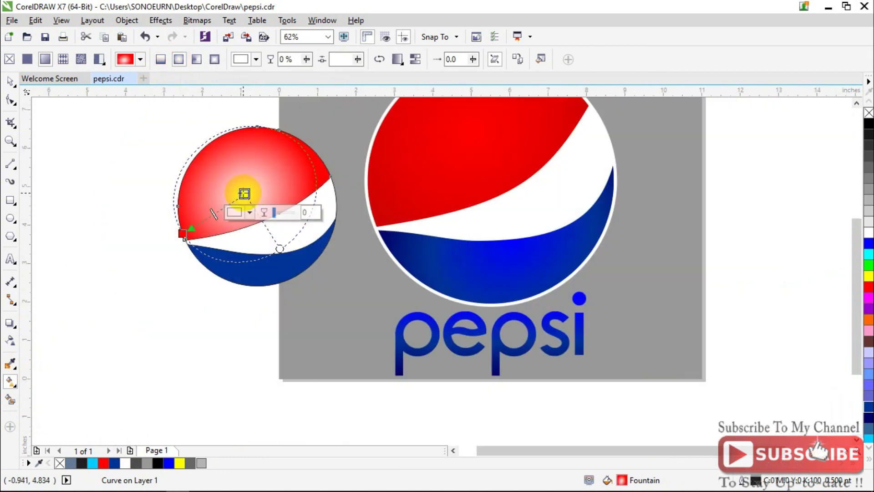
{"action": "left_click_drag", "start_coordinate": [244, 194], "coordinate": [253, 183]}
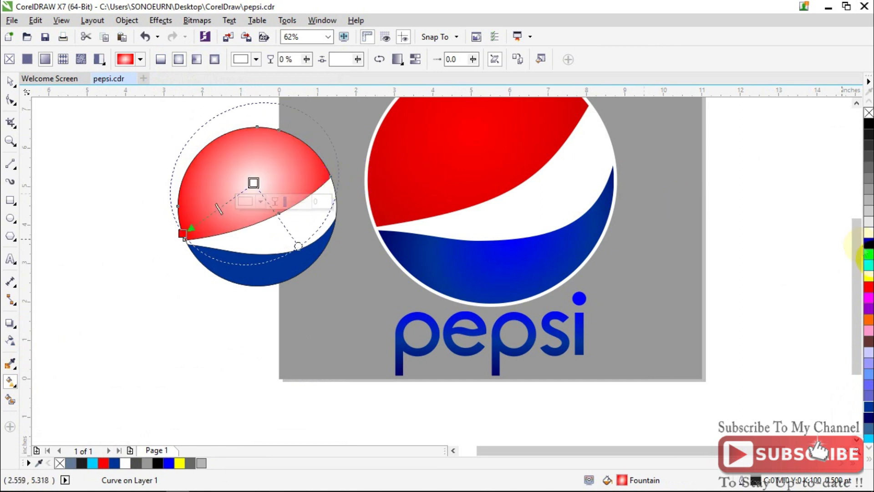
- Colour the red section's gradient centre and middle pure red, and set its outer colour node to #DB0000
{"action": "left_click_drag", "start_coordinate": [868, 297], "coordinate": [255, 184]}
{"action": "left_click_drag", "start_coordinate": [869, 291], "coordinate": [170, 272]}
{"action": "scroll", "coordinate": [195, 200], "scroll_direction": "up", "scroll_amount": 3}
{"action": "scroll", "coordinate": [205, 229], "scroll_direction": "down", "scroll_amount": 1}
{"action": "left_click", "coordinate": [176, 290]}
{"action": "left_click", "coordinate": [237, 357]}
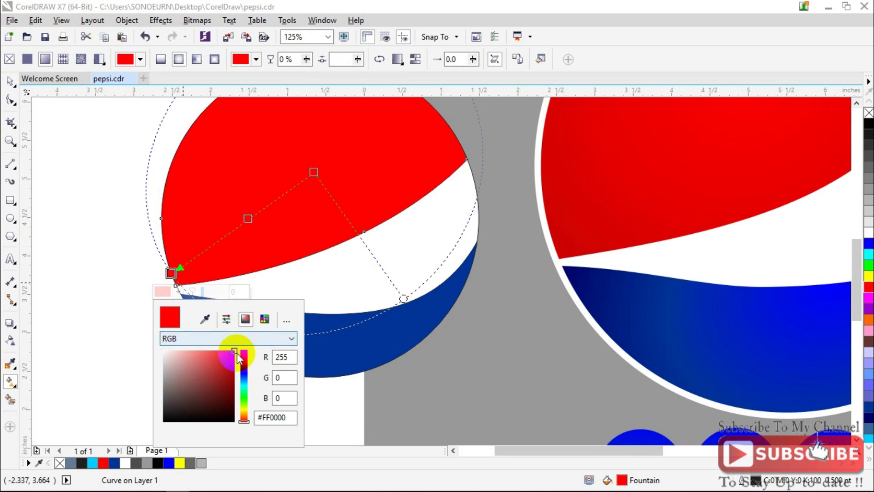
- Move the red fill's middle node slightly outward with colour #FA0505, and extend its end node past the circle's edge
{"action": "left_click", "coordinate": [250, 222]}
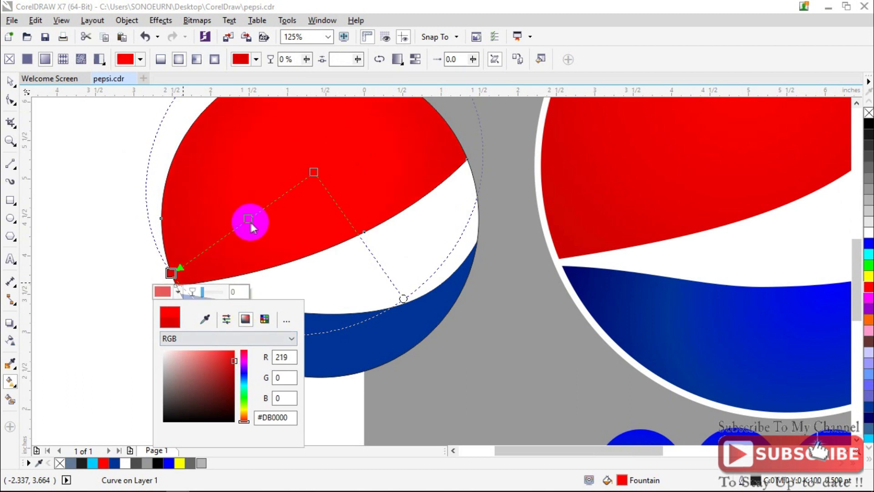
{"action": "left_click_drag", "start_coordinate": [248, 223], "coordinate": [241, 224]}
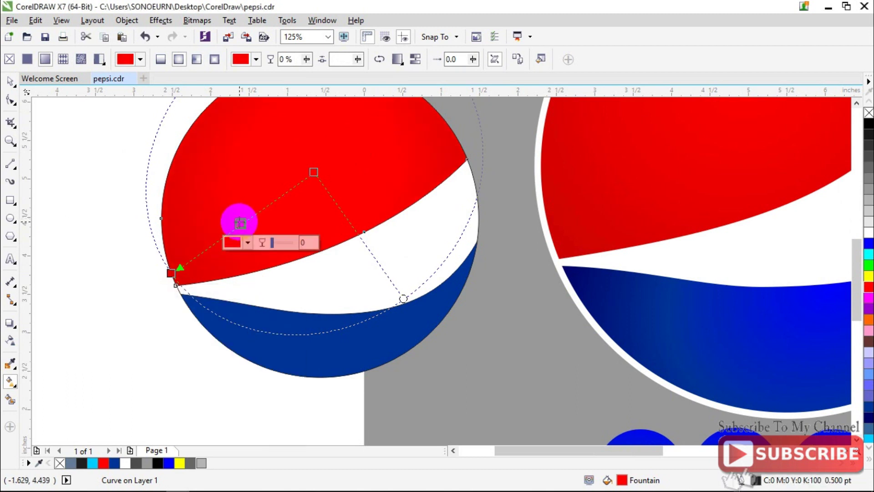
{"action": "left_click", "coordinate": [249, 243]}
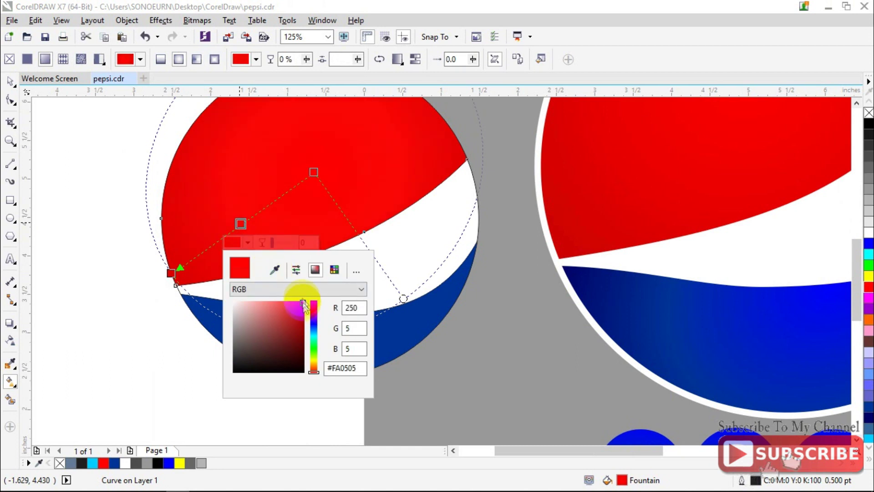
{"action": "left_click", "coordinate": [168, 271]}
{"action": "left_click_drag", "start_coordinate": [169, 271], "coordinate": [163, 277]}
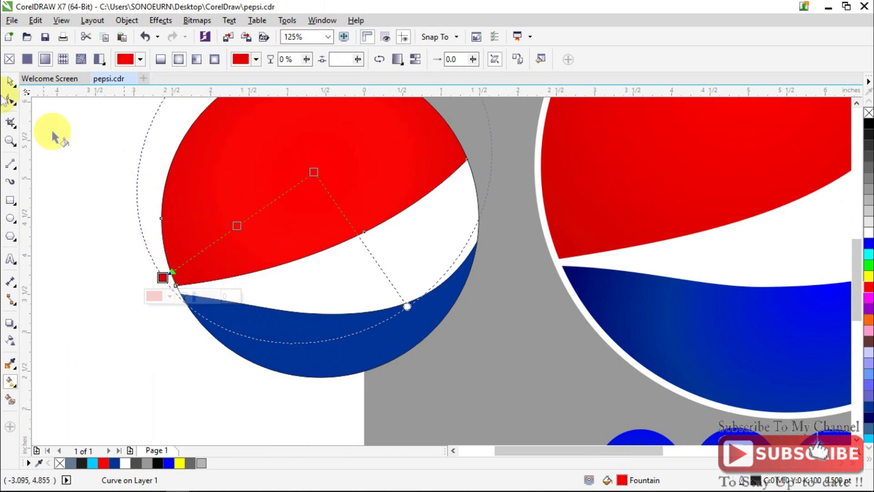
- Apply an elliptical fountain fill to the dark blue section, running from its lower middle to just past its upper right tip
{"action": "left_click", "coordinate": [303, 356]}
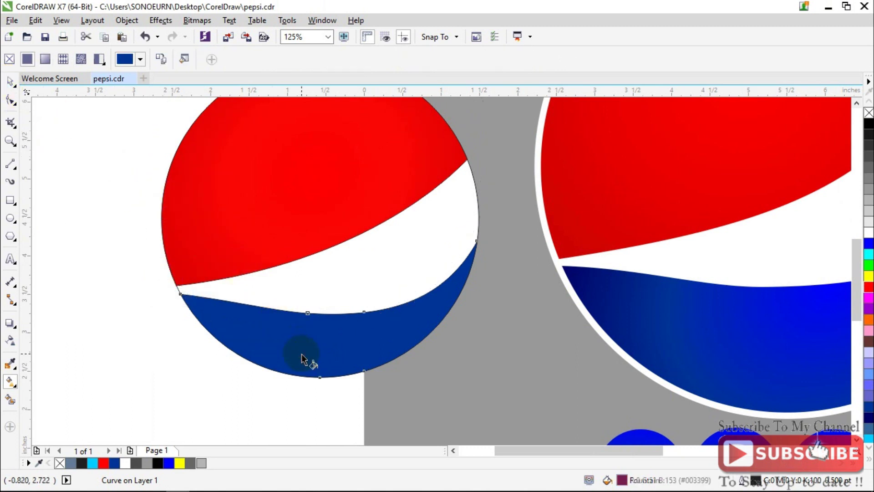
{"action": "left_click_drag", "start_coordinate": [242, 345], "coordinate": [468, 284]}
{"action": "left_click", "coordinate": [183, 59]}
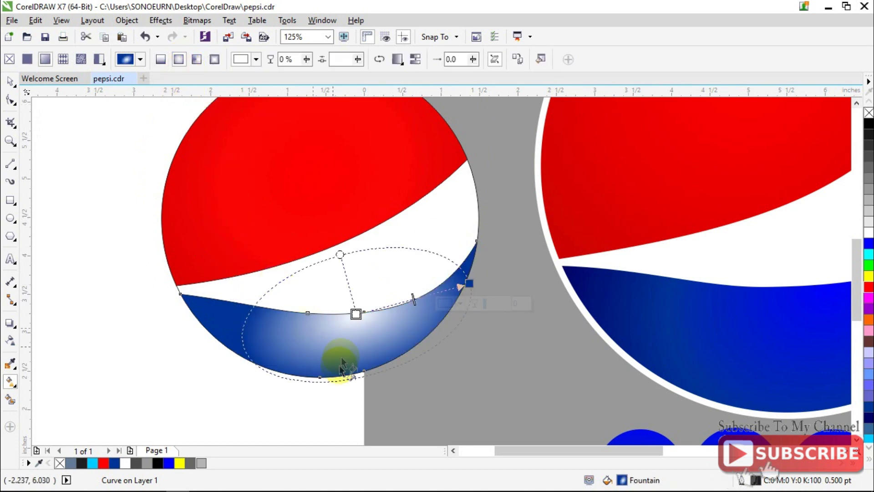
{"action": "left_click_drag", "start_coordinate": [357, 315], "coordinate": [337, 322]}
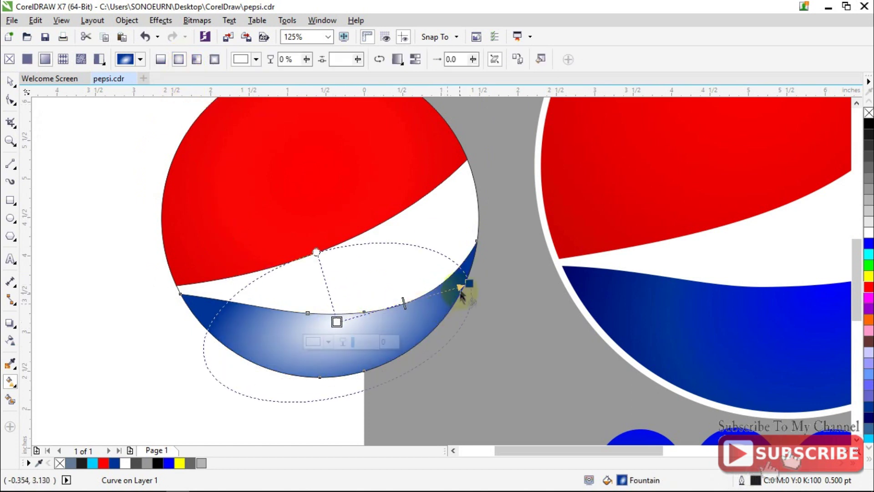
{"action": "left_click_drag", "start_coordinate": [469, 283], "coordinate": [487, 261]}
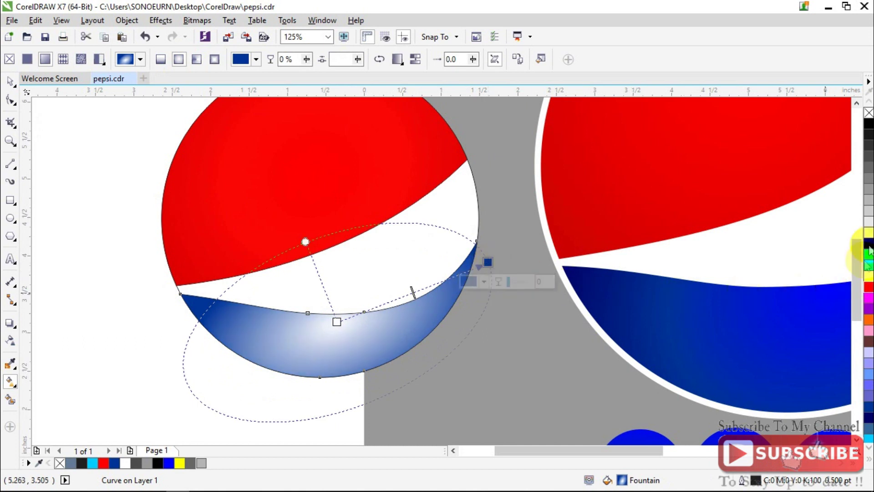
- Colour the centre of the lower section's gradient bright blue and add a bright blue node halfway along it
{"action": "left_click", "coordinate": [337, 323]}
{"action": "left_click_drag", "start_coordinate": [336, 321], "coordinate": [336, 322]}
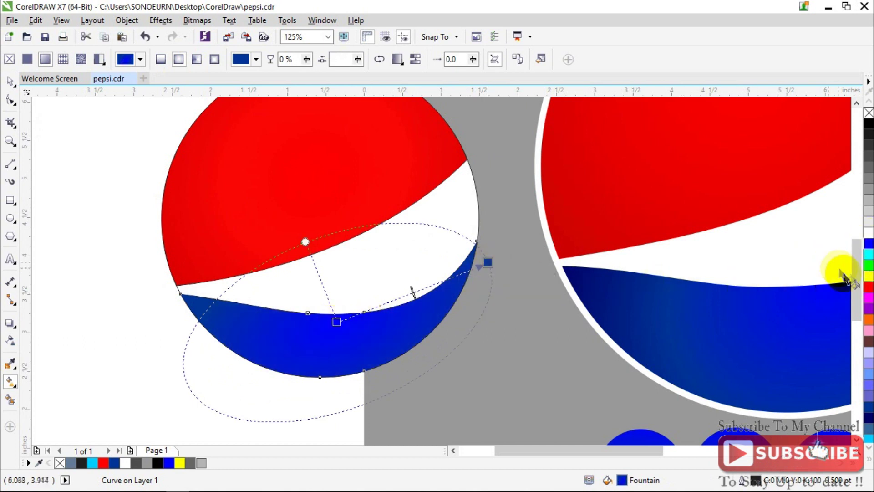
{"action": "left_click_drag", "start_coordinate": [502, 298], "coordinate": [424, 288]}
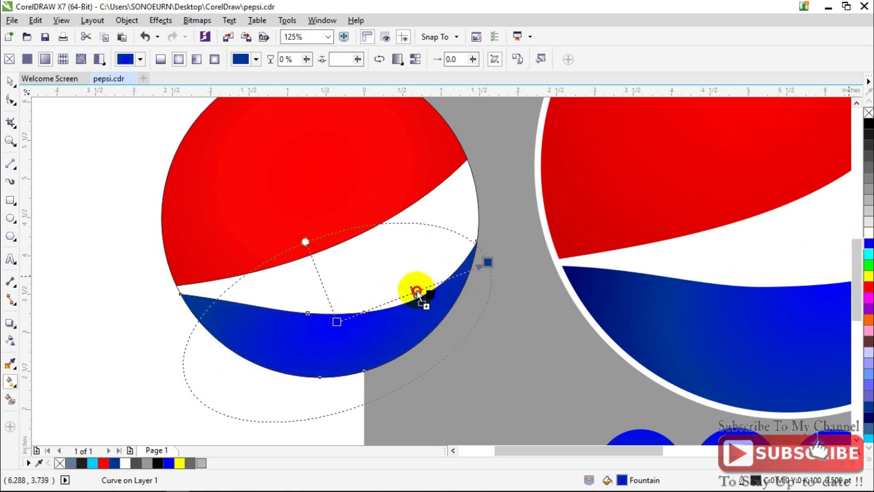
- Shift the blue gradient's centre slightly left and lower its end node, and set the middle node's colour to #0000E8
{"action": "mouse_move", "coordinate": [336, 322]}
{"action": "left_mouse_down"}
{"action": "mouse_move", "coordinate": [312, 322]}
{"action": "mouse_move", "coordinate": [327, 322]}
{"action": "left_mouse_up"}
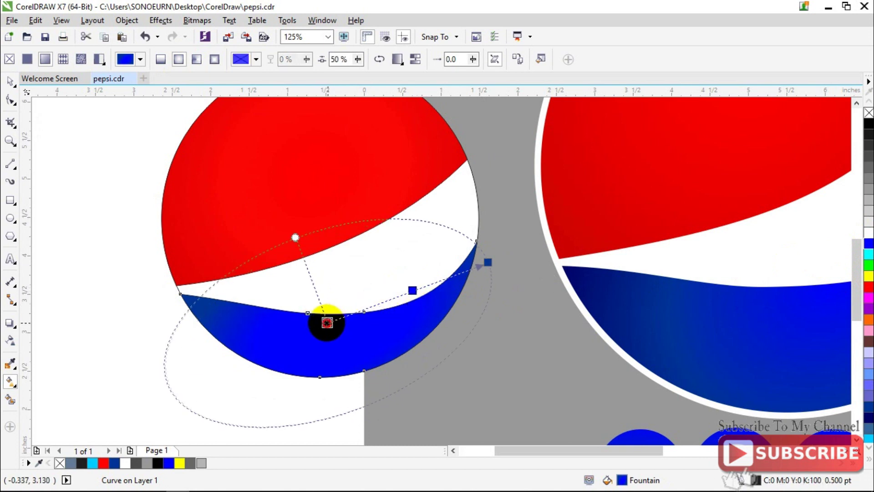
{"action": "left_click_drag", "start_coordinate": [487, 262], "coordinate": [493, 287]}
{"action": "left_click", "coordinate": [414, 303]}
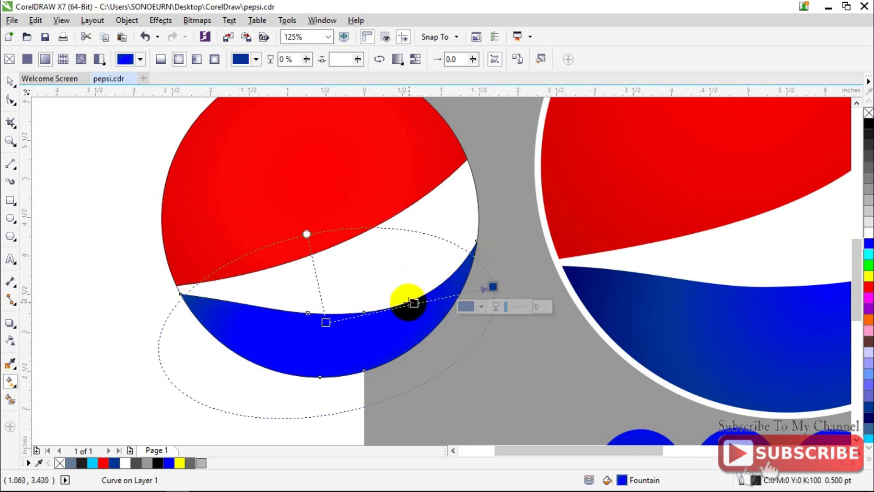
{"action": "left_click", "coordinate": [413, 303]}
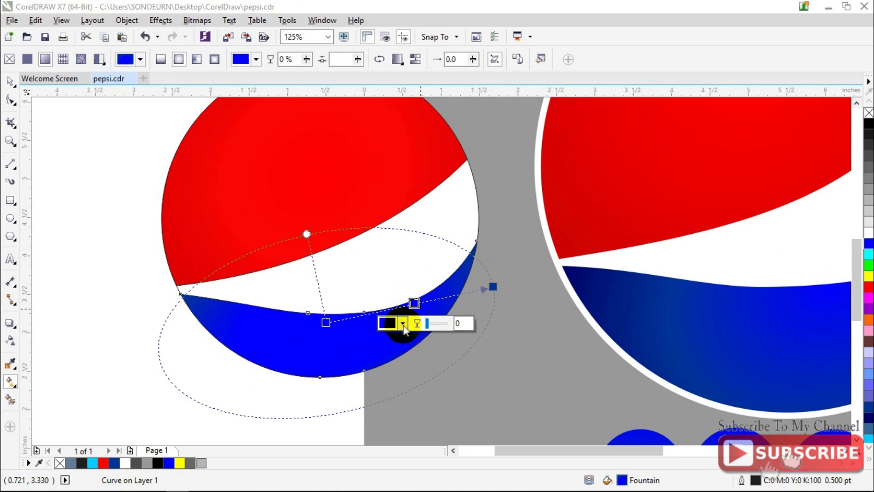
{"action": "left_click", "coordinate": [403, 323]}
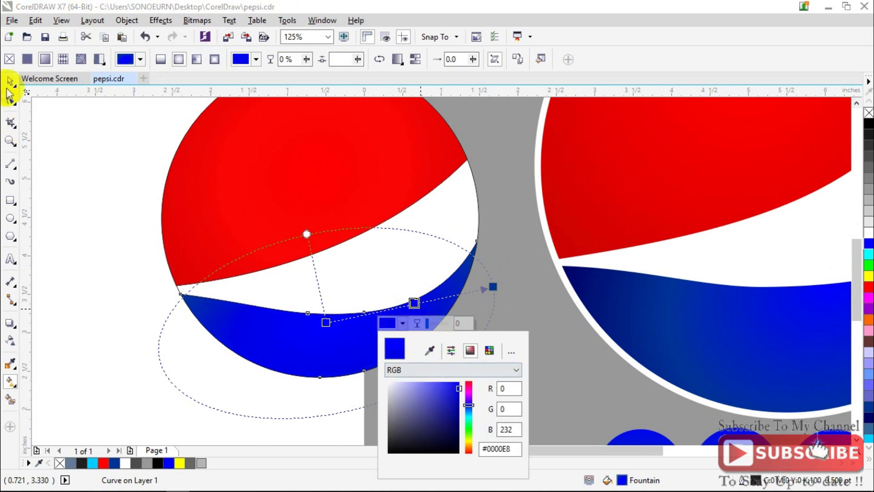
{"action": "left_click", "coordinate": [200, 225]}
- Select all three objects of the small globe and set their outline width to None
{"action": "key", "text": "space"}
{"action": "key", "text": "F4"}
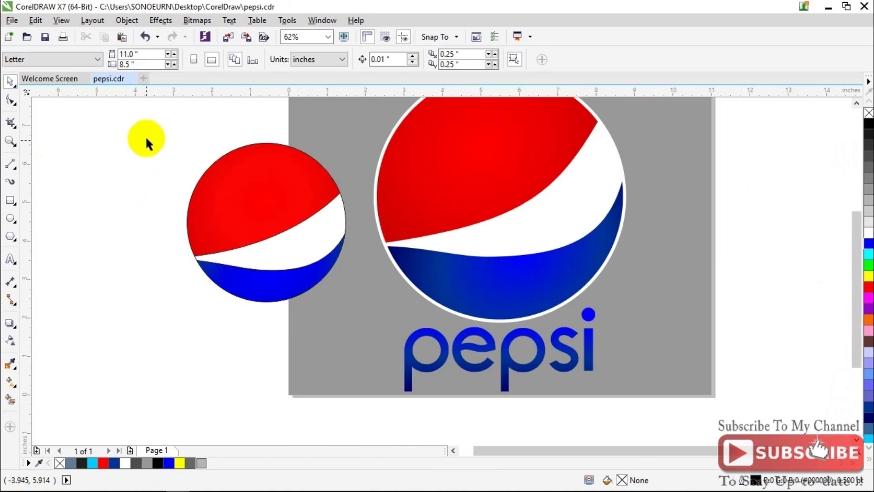
{"action": "left_click_drag", "start_coordinate": [130, 123], "coordinate": [367, 355]}
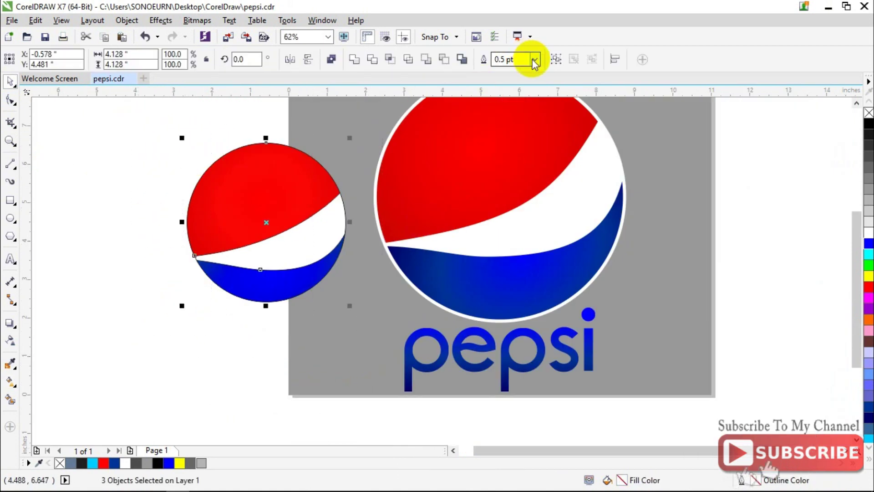
{"action": "left_click", "coordinate": [535, 59]}
{"action": "left_click", "coordinate": [510, 73]}
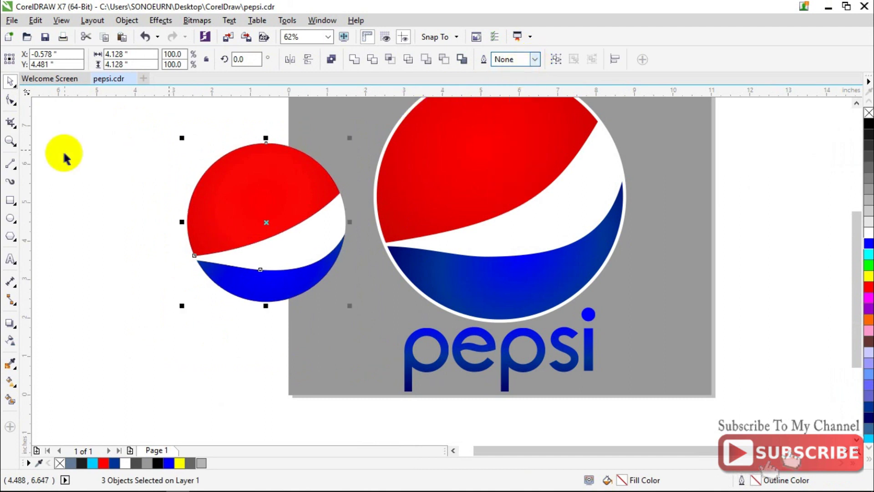
{"action": "left_click", "coordinate": [74, 150]}
- Give the small globe's white base circle an 8 pt white outline
{"action": "left_click", "coordinate": [327, 226]}
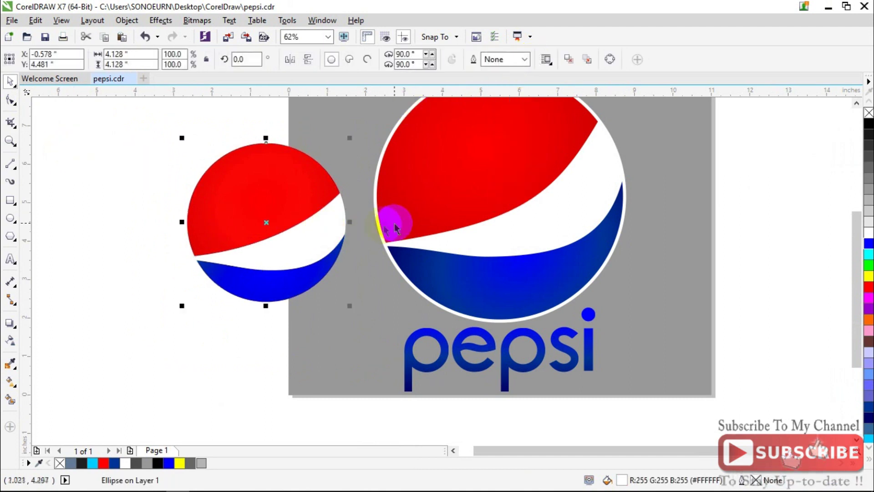
{"action": "left_click", "coordinate": [528, 58]}
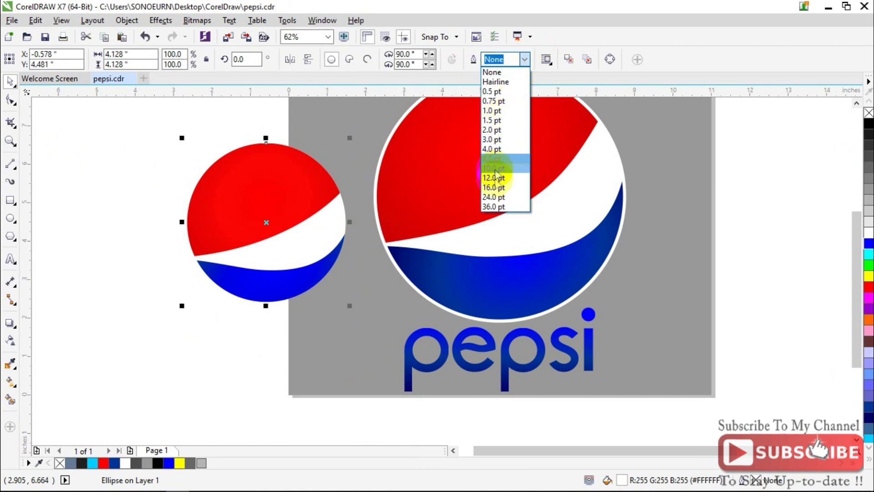
{"action": "left_click", "coordinate": [496, 160]}
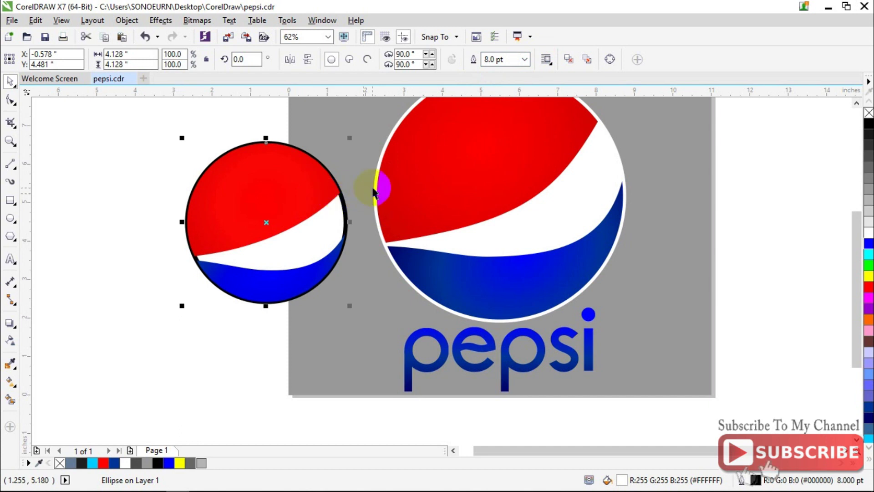
{"action": "right_click", "coordinate": [869, 233]}
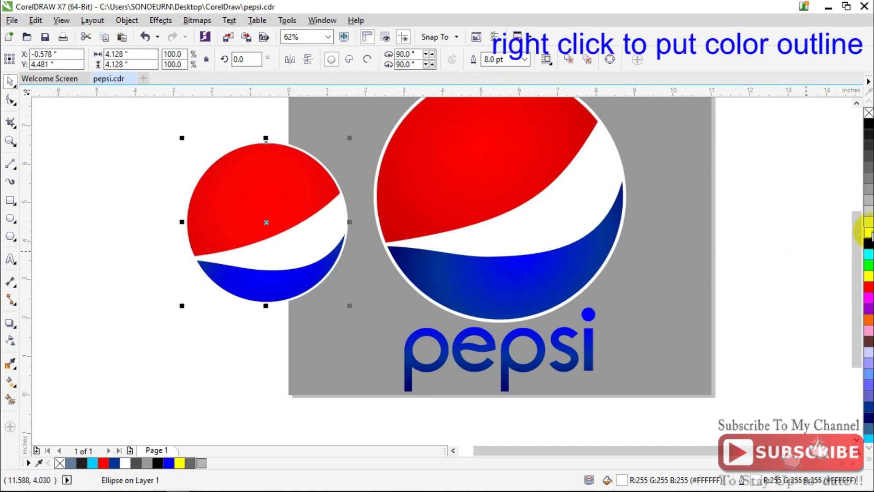
- Group the small globe's three objects and move the group slightly up and to the right
{"action": "left_click", "coordinate": [78, 137]}
{"action": "left_click_drag", "start_coordinate": [153, 112], "coordinate": [365, 348]}
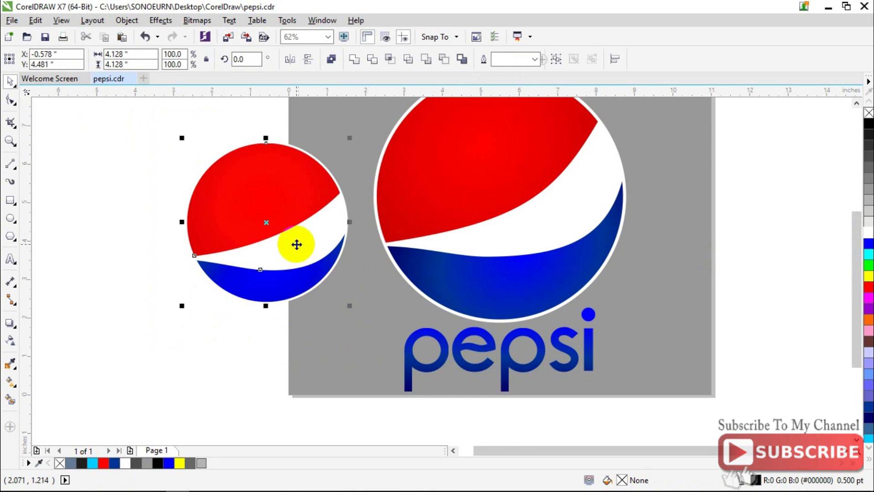
{"action": "right_click", "coordinate": [297, 244]}
{"action": "left_click", "coordinate": [333, 273]}
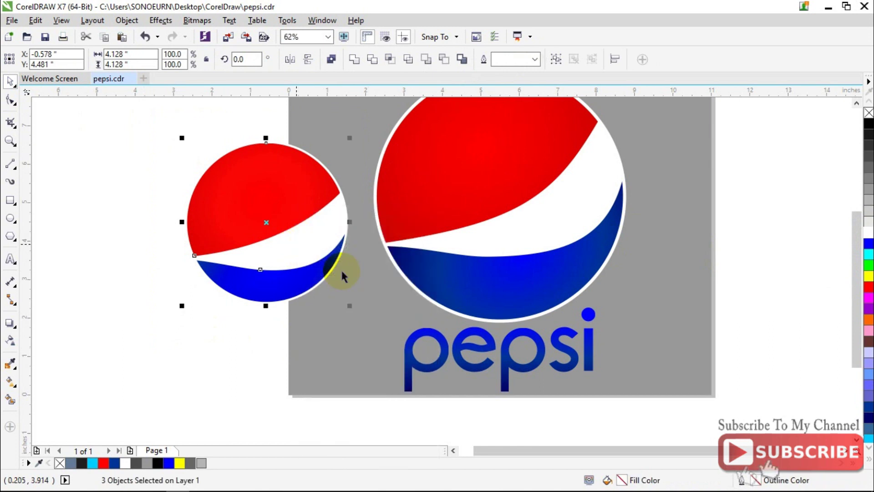
{"action": "left_click_drag", "start_coordinate": [310, 272], "coordinate": [324, 243]}
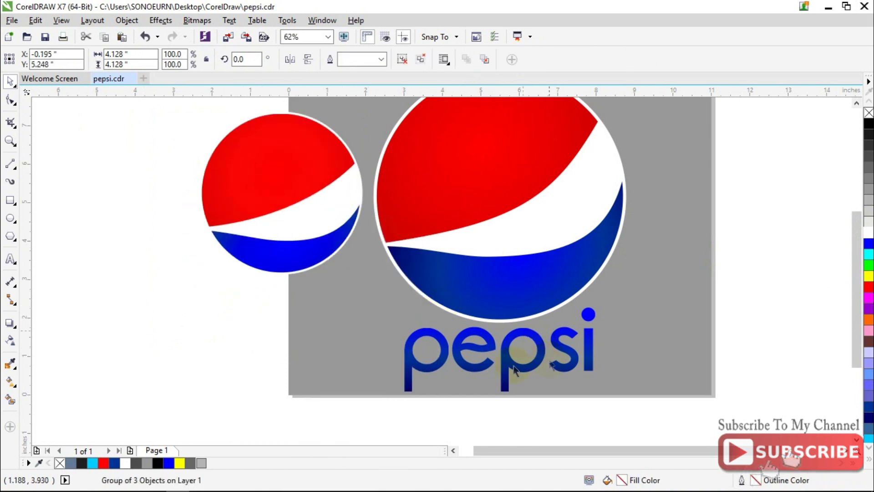
{"action": "left_click", "coordinate": [434, 389]}
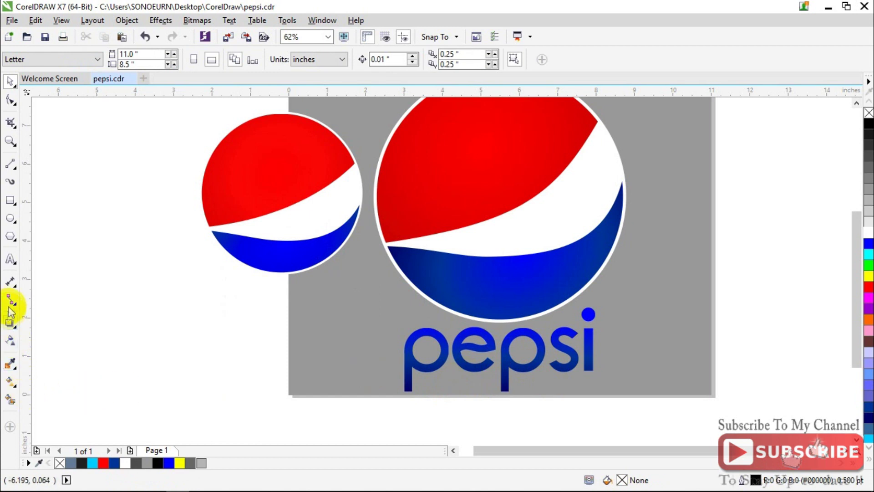
- Add the artistic text "pepsi" below the small globe and enlarge it to about 3.46 inches wide
{"action": "left_click", "coordinate": [10, 259]}
{"action": "left_click", "coordinate": [176, 321]}
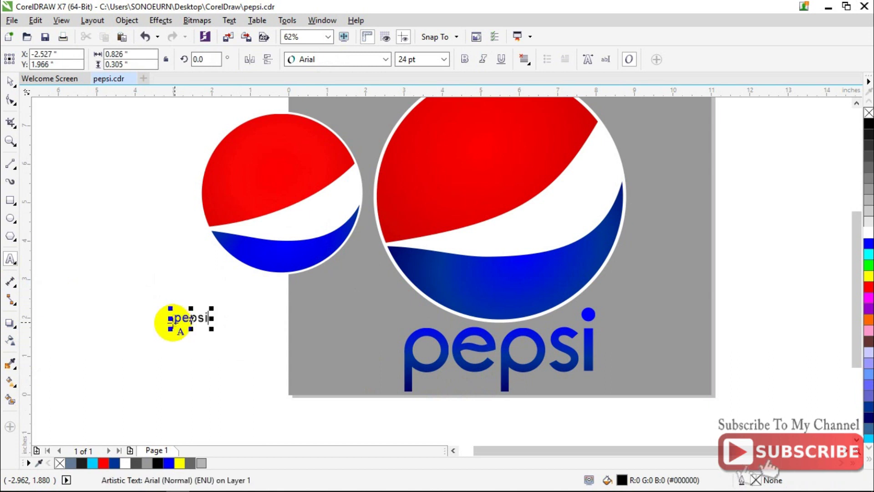
{"action": "left_click", "coordinate": [9, 81]}
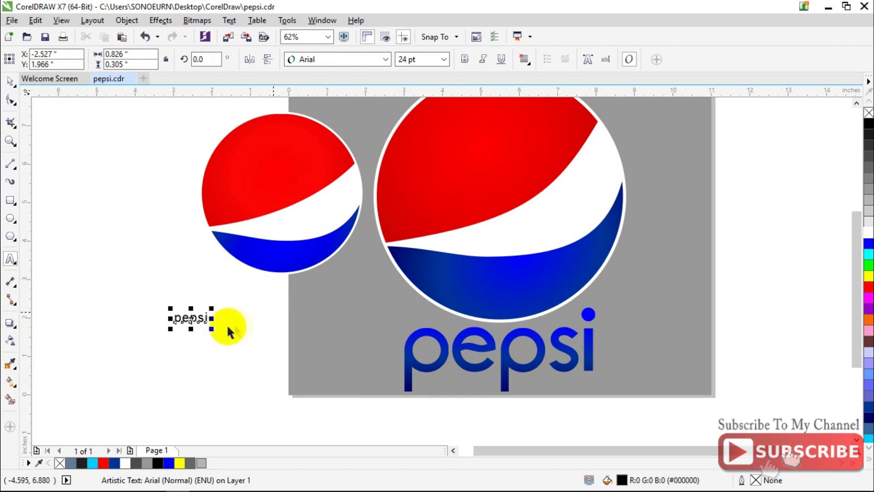
{"action": "left_click_drag", "start_coordinate": [212, 329], "coordinate": [309, 367]}
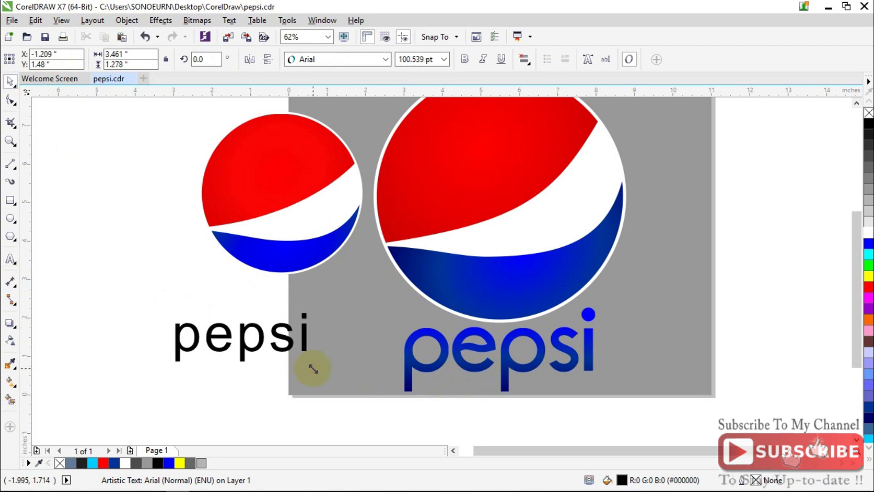
{"action": "left_click_drag", "start_coordinate": [283, 336], "coordinate": [280, 325]}
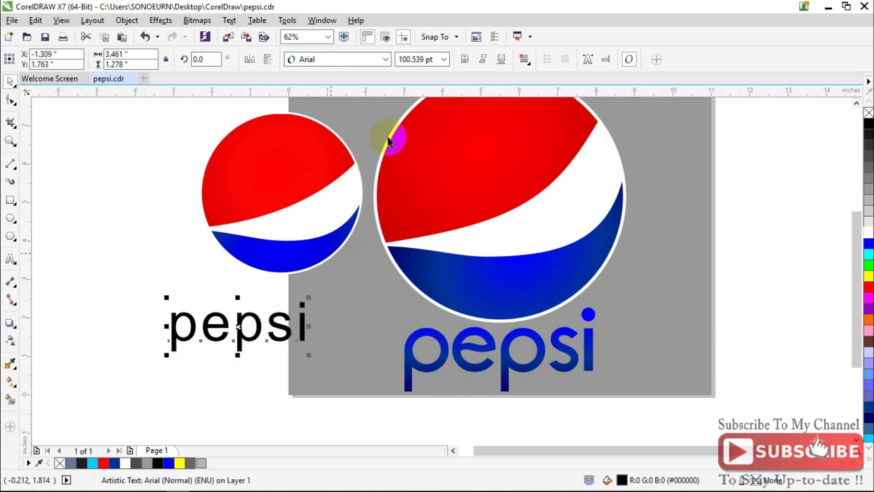
- Set the "pepsi" text's font to Tw Cen MT (Normal) and centre it beneath the small globe
{"action": "left_click", "coordinate": [385, 60]}
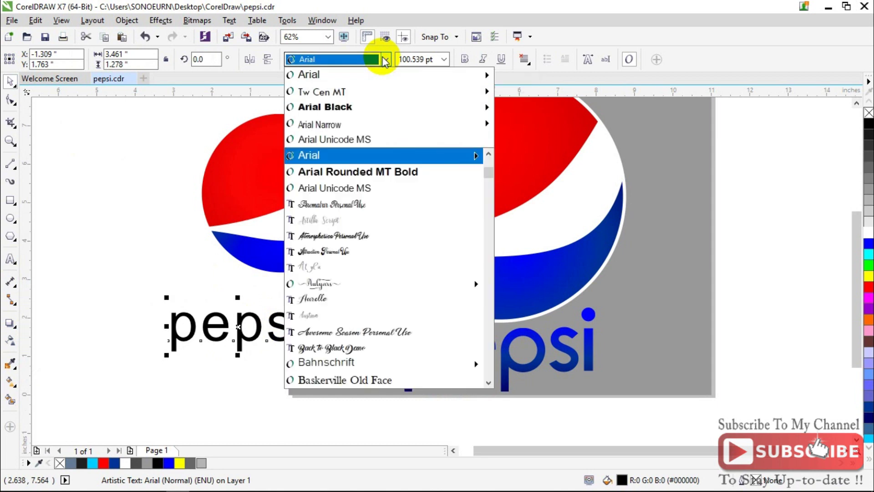
{"action": "mouse_move", "coordinate": [382, 93]}
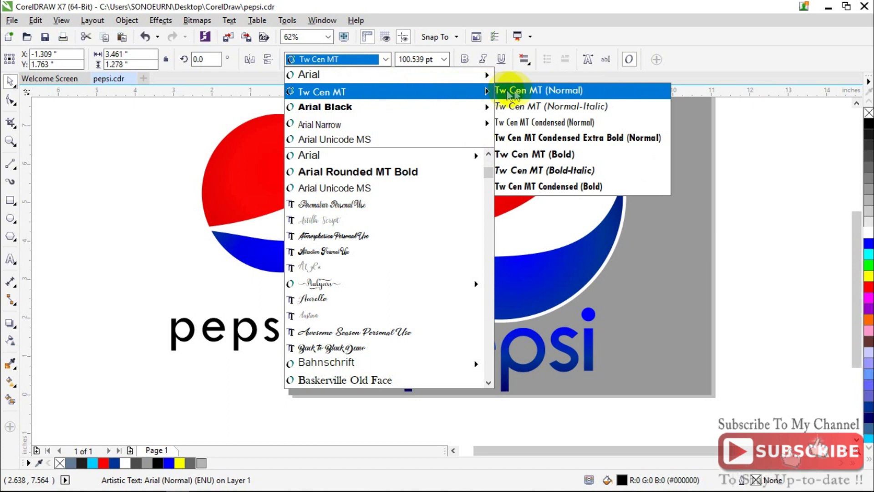
{"action": "left_click", "coordinate": [516, 92]}
{"action": "left_click_drag", "start_coordinate": [269, 323], "coordinate": [336, 340]}
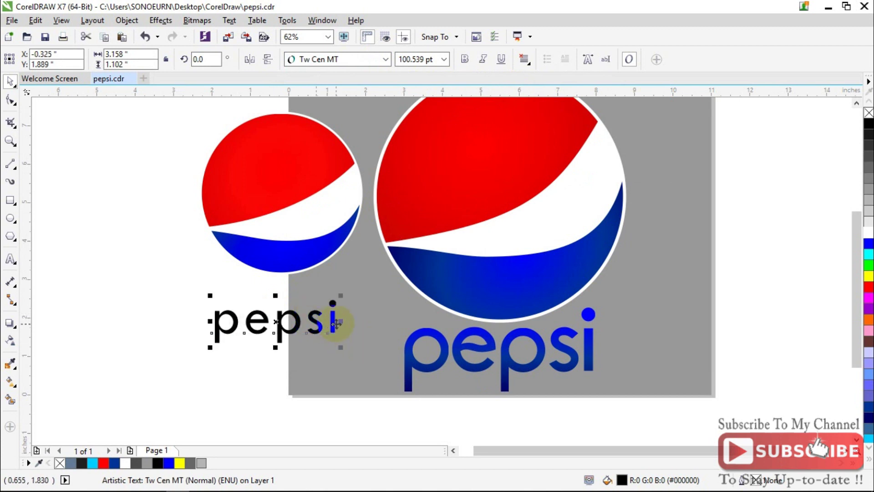
- Convert the "pepsi" text beneath the small globe to curves and break the curve apart into separate letter shapes
{"action": "left_click", "coordinate": [260, 331]}
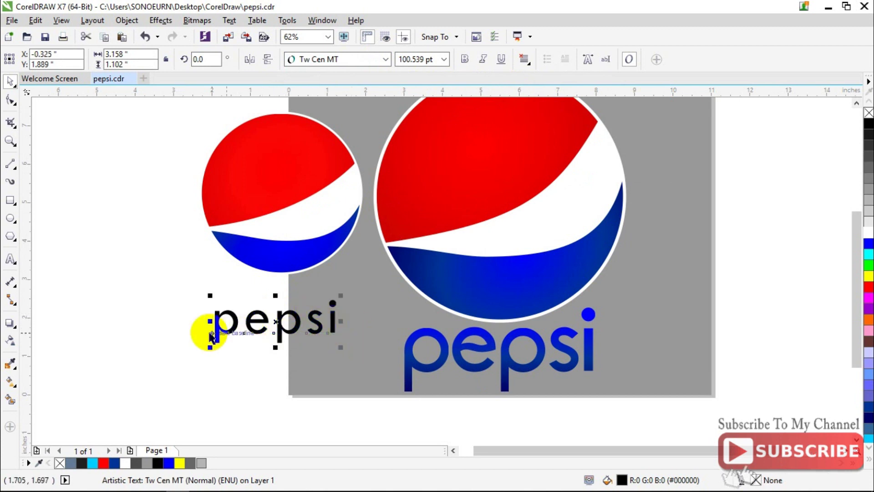
{"action": "scroll", "coordinate": [205, 331], "scroll_direction": "up", "scroll_amount": 2}
{"action": "left_click", "coordinate": [304, 295]}
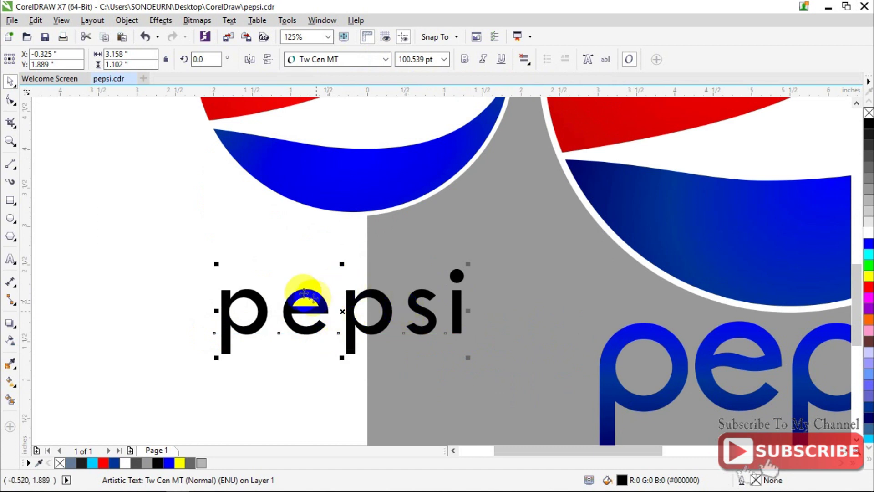
{"action": "right_click", "coordinate": [313, 296]}
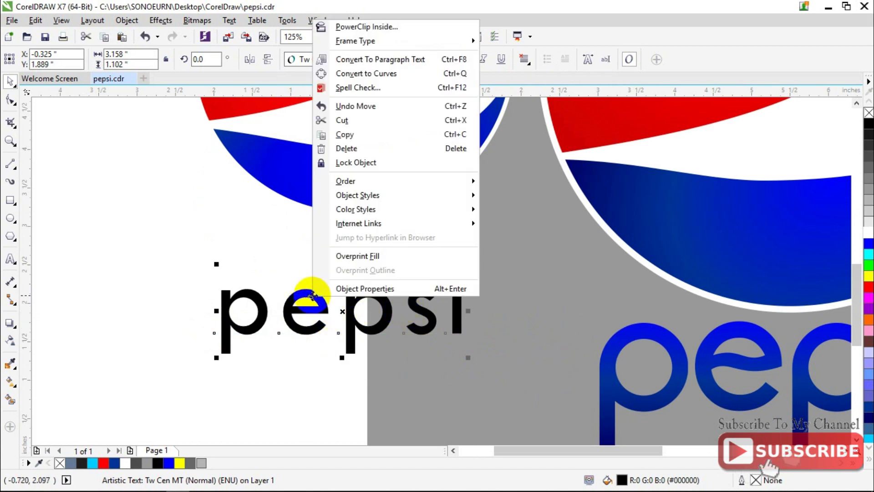
{"action": "left_click", "coordinate": [375, 75]}
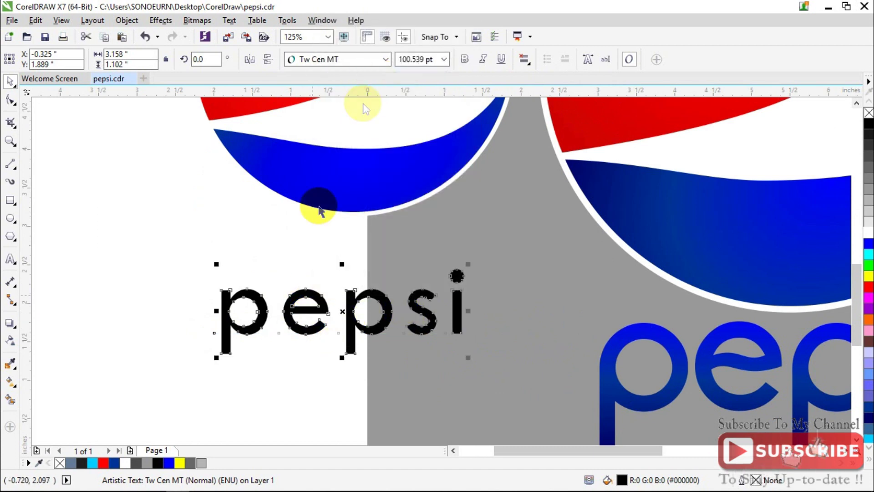
{"action": "right_click", "coordinate": [294, 311]}
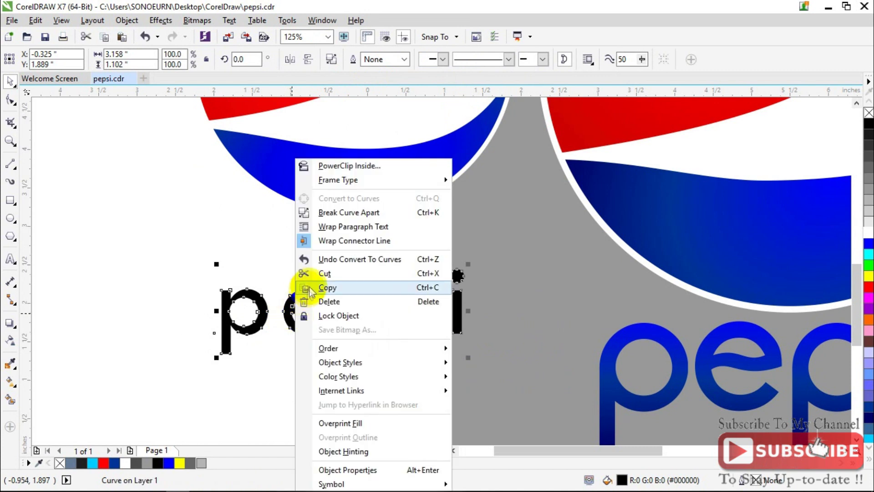
{"action": "left_click", "coordinate": [338, 213]}
{"action": "left_click", "coordinate": [289, 263]}
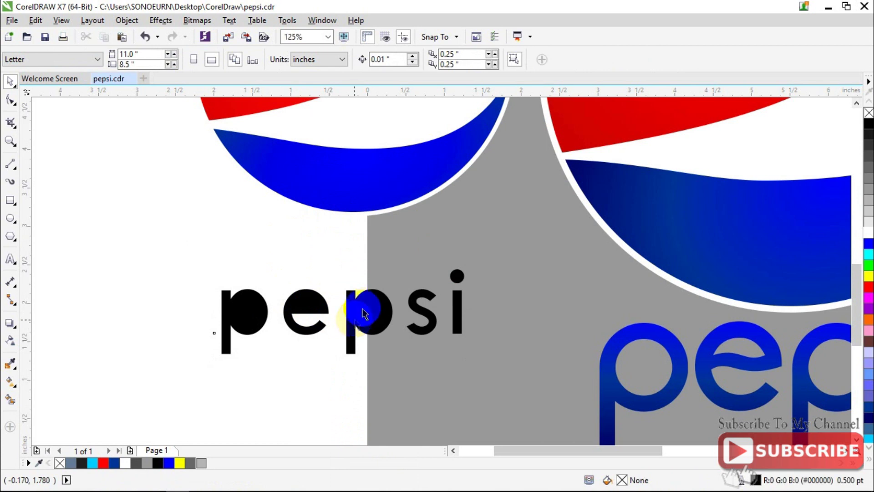
- Delete both p letters together with their round inner shapes from the broken-apart wordmark
{"action": "left_click", "coordinate": [364, 307]}
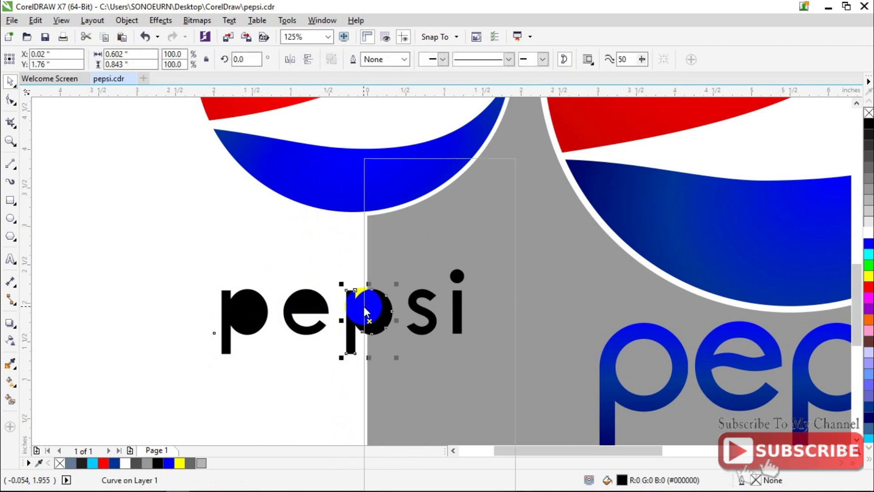
{"action": "right_click", "coordinate": [364, 307]}
{"action": "left_click", "coordinate": [380, 302]}
{"action": "right_click", "coordinate": [377, 314]}
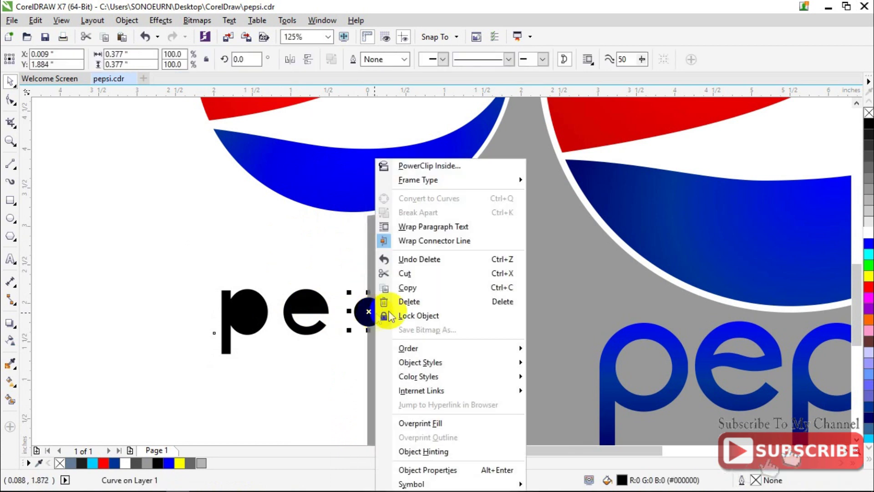
{"action": "left_click", "coordinate": [403, 302]}
{"action": "left_click", "coordinate": [250, 319]}
{"action": "right_click", "coordinate": [254, 319]}
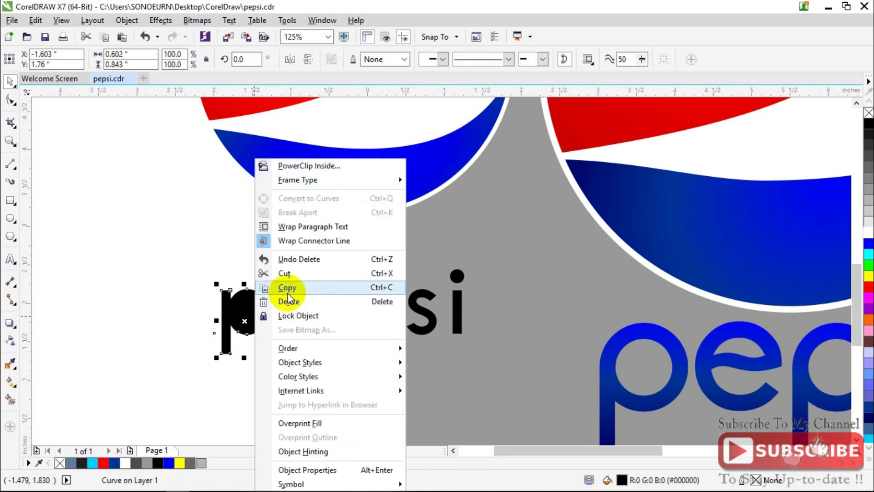
{"action": "left_click", "coordinate": [289, 301]}
{"action": "left_click", "coordinate": [244, 310]}
{"action": "right_click", "coordinate": [251, 311]}
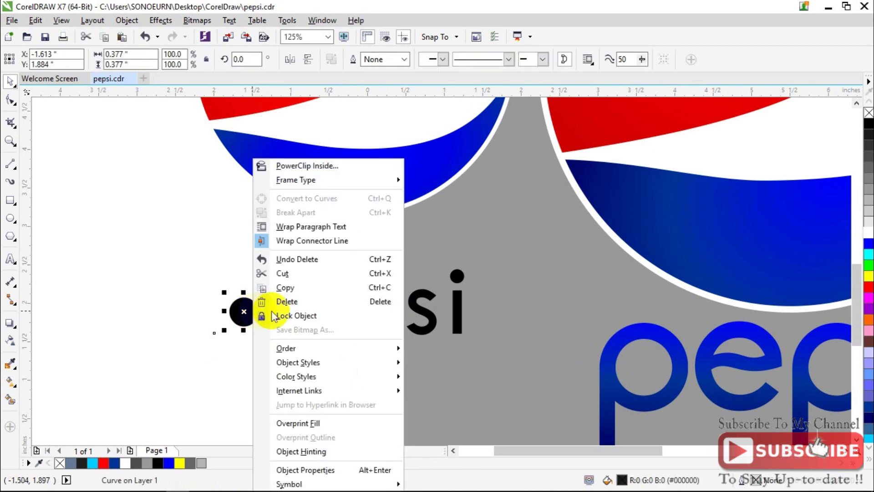
{"action": "left_click", "coordinate": [291, 301]}
- Send the letter e to the back of the page so its inner half-round shape lies in front
{"action": "left_click", "coordinate": [314, 308]}
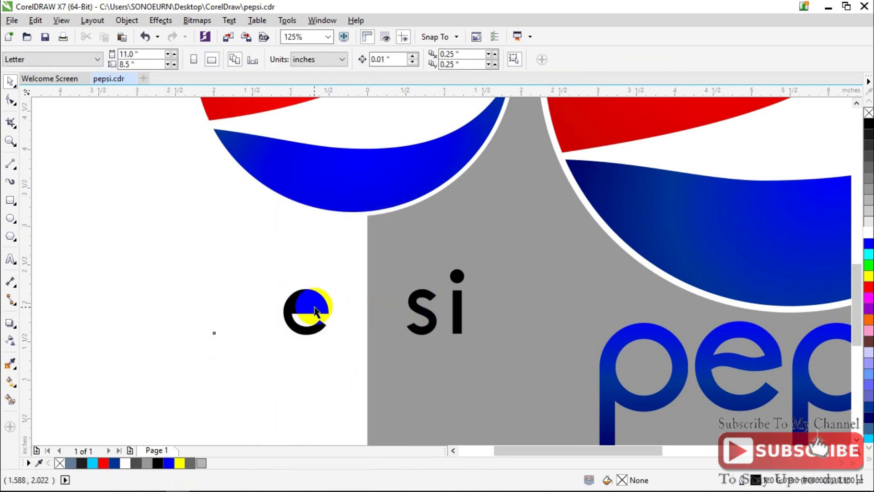
{"action": "left_click_drag", "start_coordinate": [314, 307], "coordinate": [251, 282]}
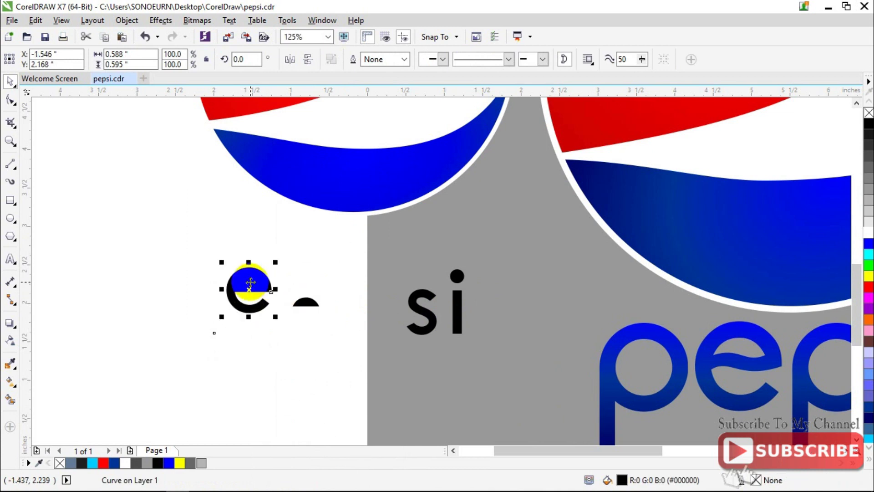
{"action": "key", "text": "ctrl+z"}
{"action": "right_click", "coordinate": [317, 306]}
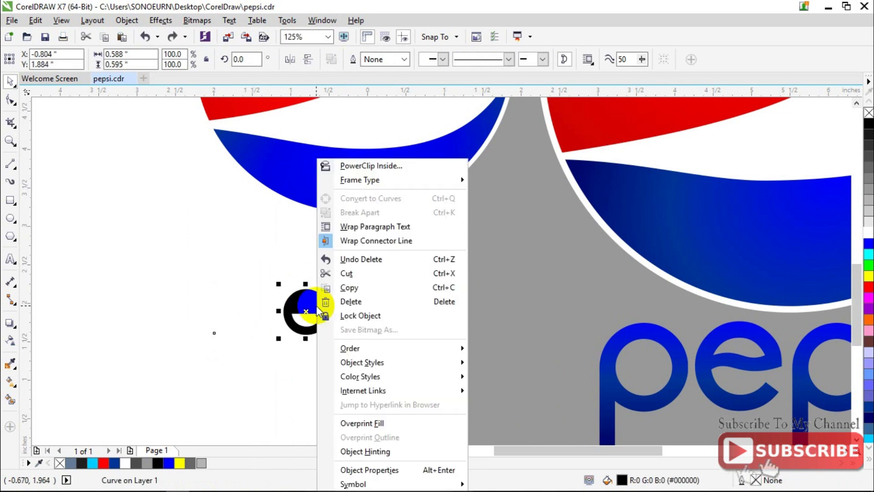
{"action": "mouse_move", "coordinate": [366, 347]}
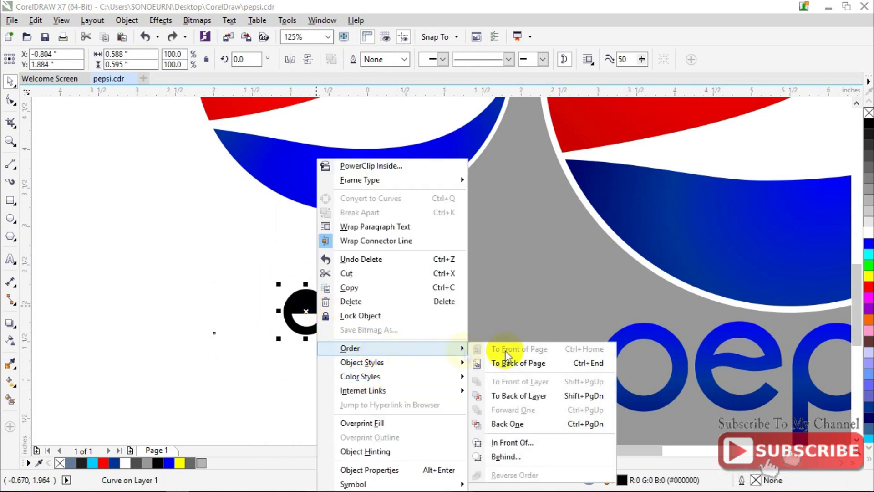
{"action": "left_click", "coordinate": [531, 360]}
{"action": "left_click_drag", "start_coordinate": [293, 308], "coordinate": [257, 276]}
{"action": "key", "text": "ctrl+z"}
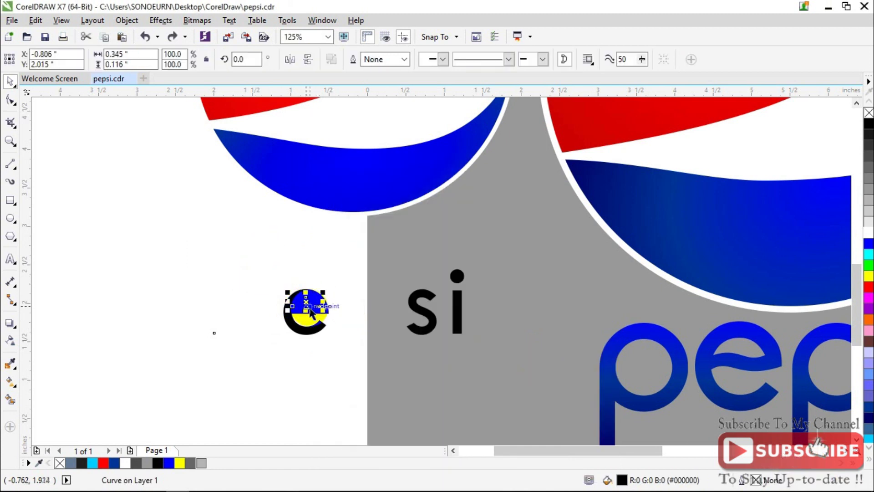
- Trim the half-round inner shape out of the letter e and delete the leftover piece
{"action": "left_click", "coordinate": [301, 331], "text": "shift"}
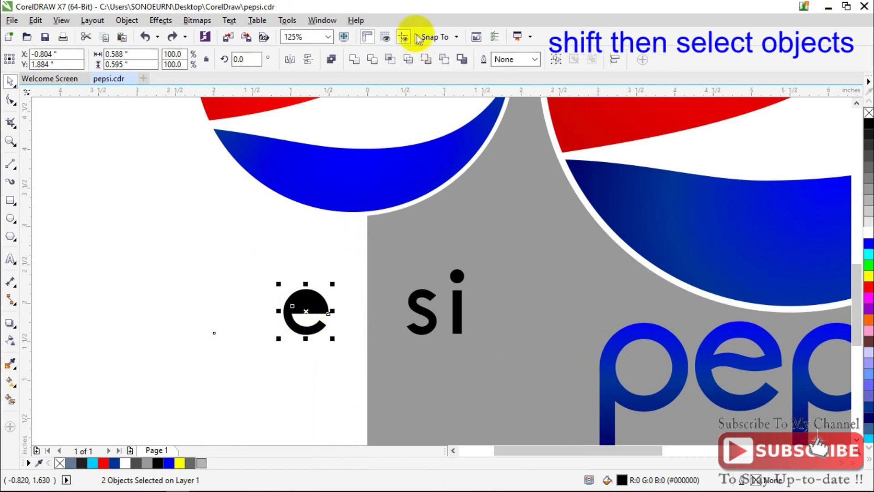
{"action": "left_click", "coordinate": [373, 59]}
{"action": "left_click_drag", "start_coordinate": [302, 298], "coordinate": [230, 256]}
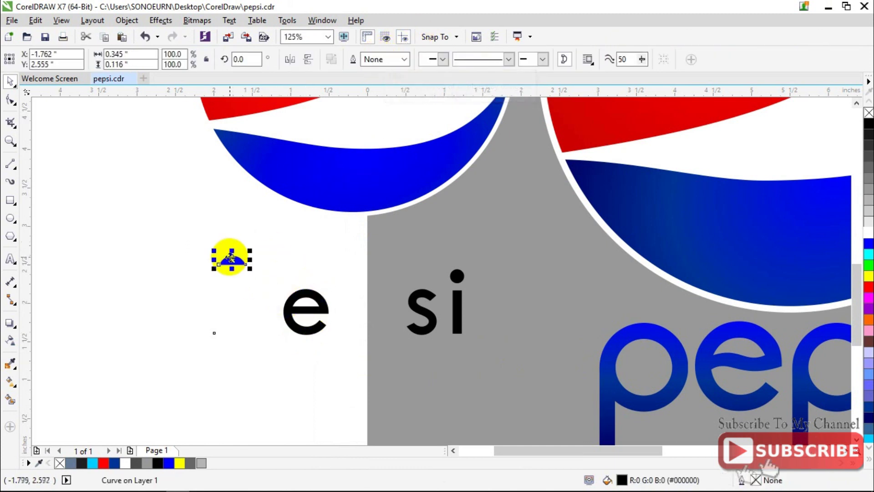
{"action": "right_click", "coordinate": [229, 256]}
{"action": "left_click", "coordinate": [297, 301]}
- Select all nodes of the letter e and convert its segments to curves
{"action": "left_click", "coordinate": [305, 314]}
{"action": "scroll", "coordinate": [300, 313], "scroll_direction": "up", "scroll_amount": 2}
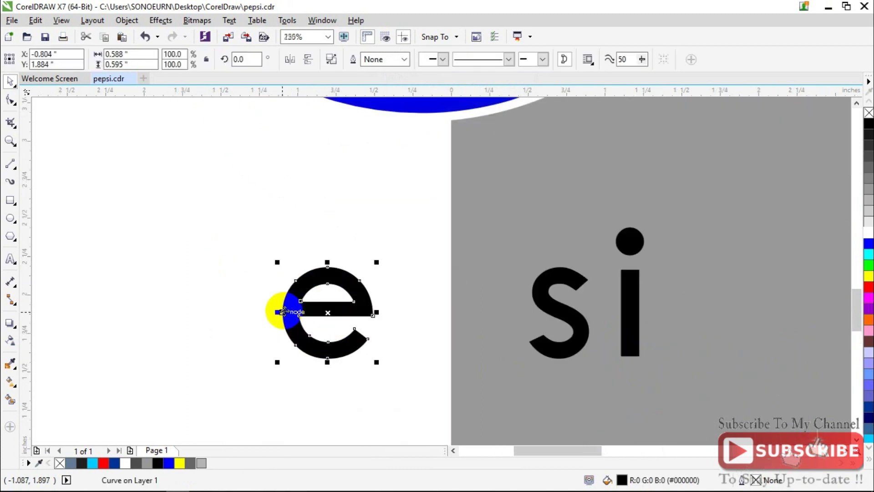
{"action": "scroll", "coordinate": [289, 308], "scroll_direction": "up", "scroll_amount": 2}
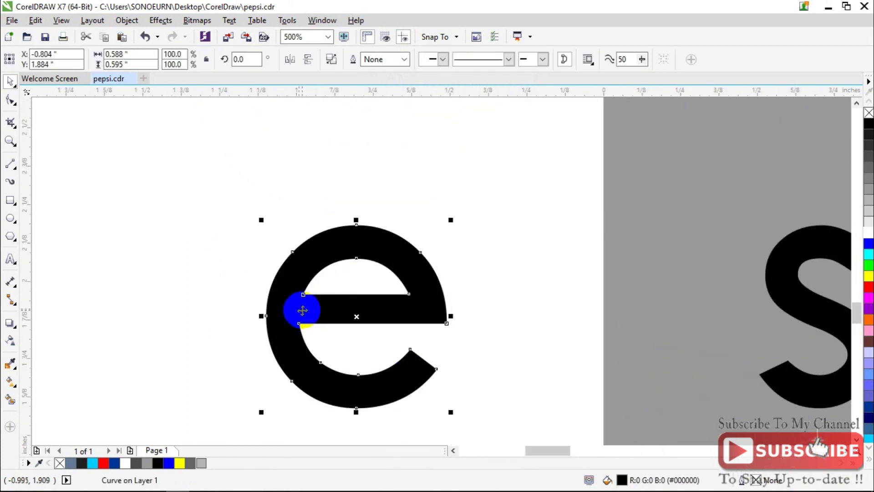
{"action": "left_click", "coordinate": [10, 101]}
{"action": "scroll", "coordinate": [303, 236], "scroll_direction": "left", "scroll_amount": 1}
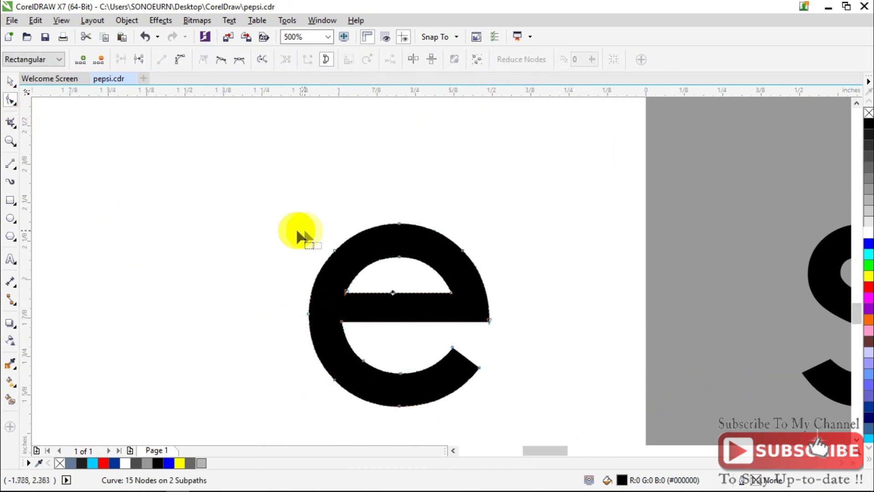
{"action": "left_click_drag", "start_coordinate": [268, 161], "coordinate": [519, 403]}
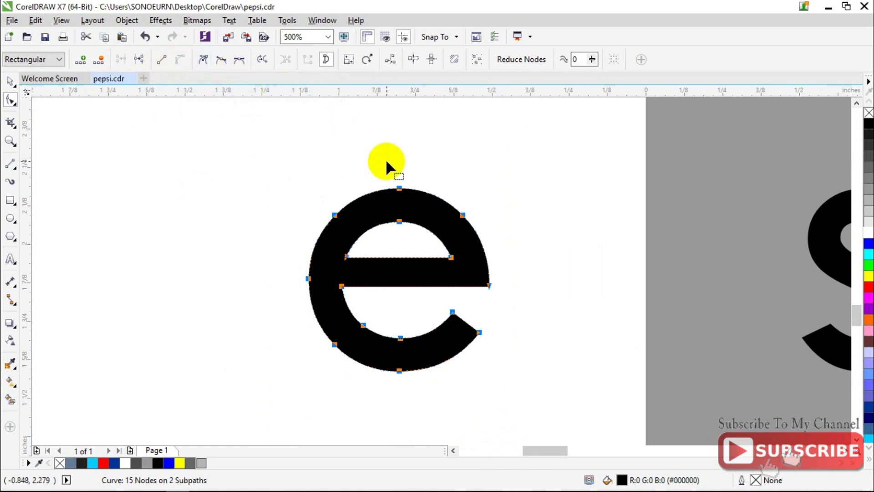
- Bend the upper and lower edges of the e's crossbar into a gentle wave like the reference letter
{"action": "left_click", "coordinate": [383, 218]}
{"action": "scroll", "coordinate": [382, 231], "scroll_direction": "up", "scroll_amount": 2}
{"action": "left_click", "coordinate": [314, 286]}
{"action": "left_click_drag", "start_coordinate": [381, 280], "coordinate": [394, 258]}
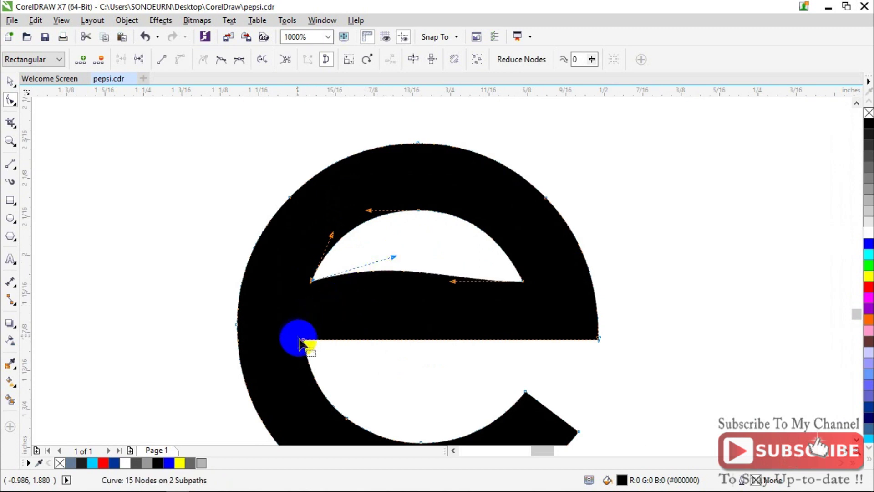
{"action": "left_click_drag", "start_coordinate": [302, 342], "coordinate": [397, 306]}
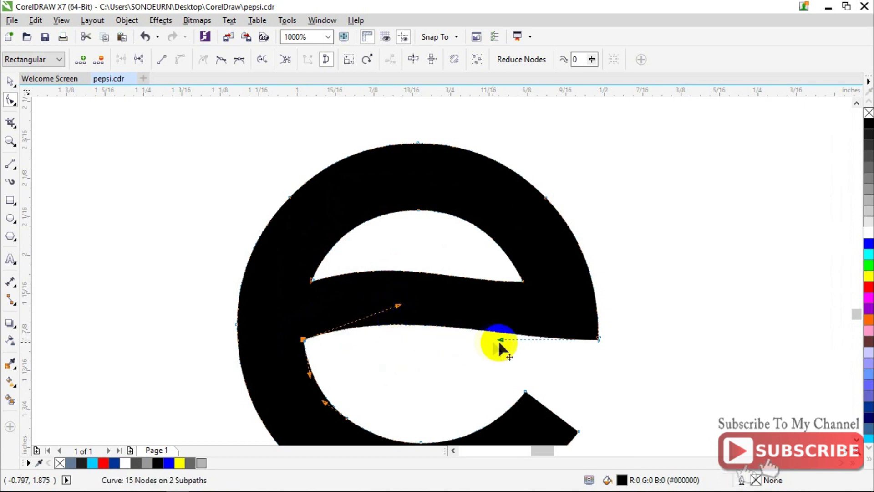
{"action": "left_click_drag", "start_coordinate": [499, 340], "coordinate": [489, 346]}
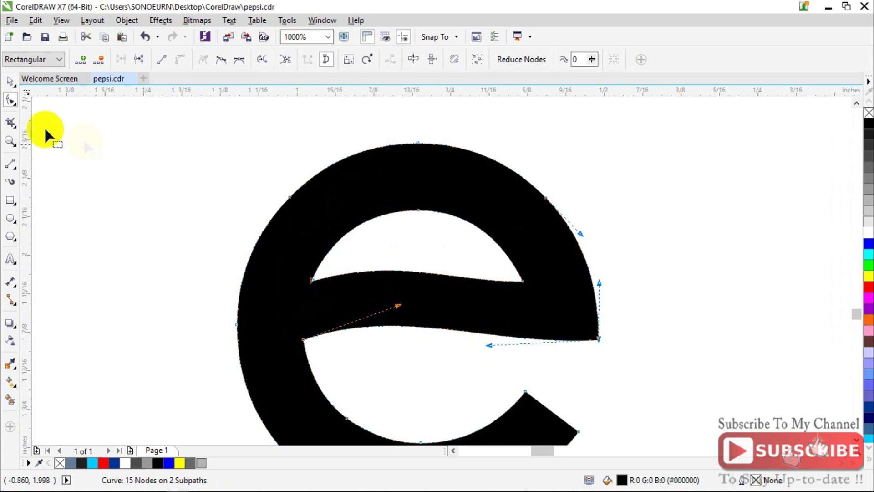
{"action": "left_click", "coordinate": [10, 81]}
{"action": "left_click", "coordinate": [125, 232]}
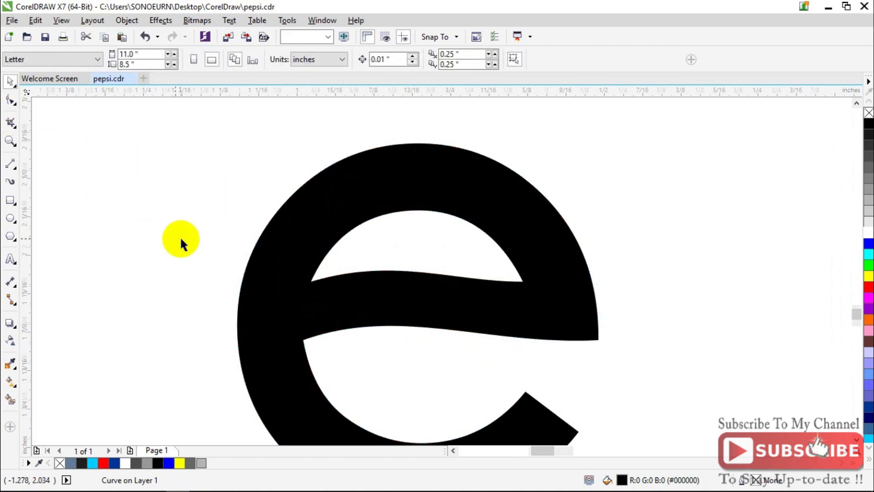
- Draw a circle about 0.608 inches wide to the left of the e and add a concentric copy scaled to 66.8%
{"action": "scroll", "coordinate": [230, 252], "scroll_direction": "down", "scroll_amount": 4}
{"action": "scroll", "coordinate": [381, 265], "scroll_direction": "down", "scroll_amount": 1}
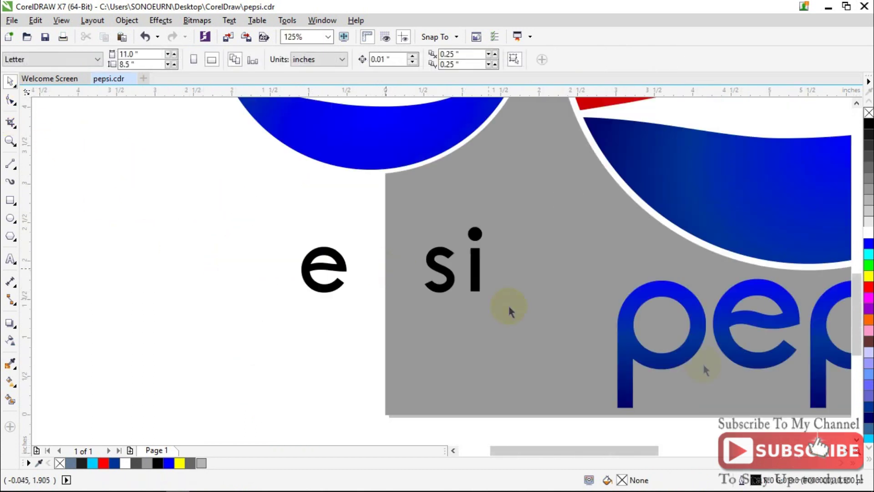
{"action": "left_click", "coordinate": [8, 217]}
{"action": "left_click_drag", "start_coordinate": [158, 223], "coordinate": [200, 270]}
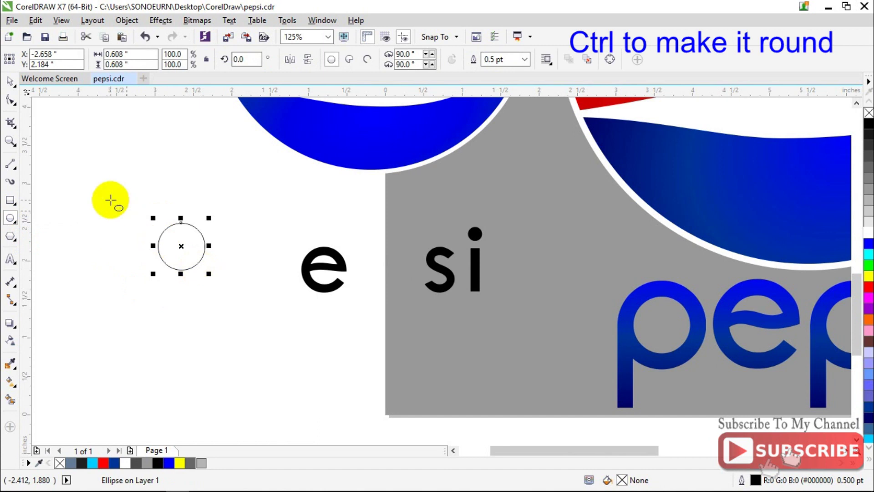
{"action": "scroll", "coordinate": [174, 246], "scroll_direction": "up", "scroll_amount": 1}
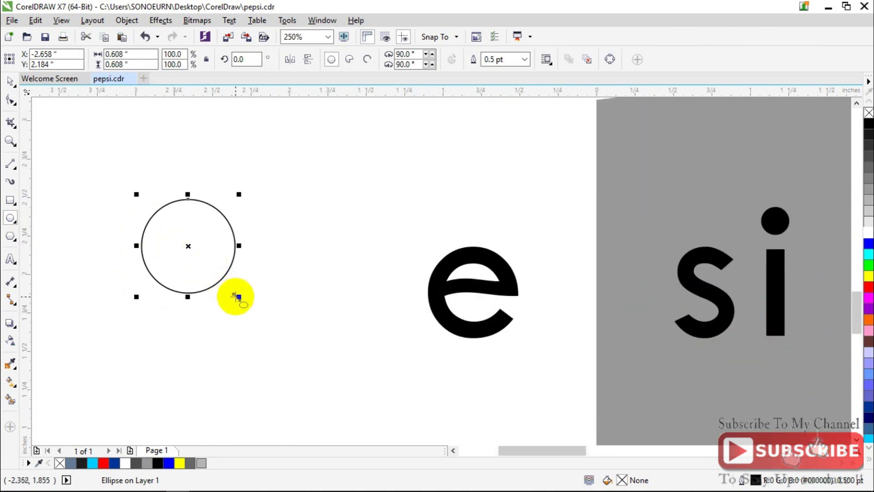
{"action": "left_click_drag", "start_coordinate": [237, 297], "coordinate": [224, 288]}
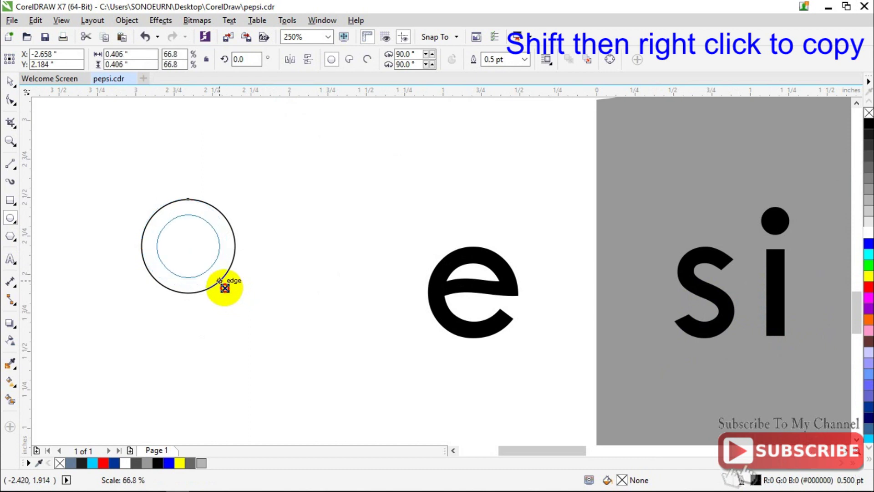
{"action": "left_click_drag", "start_coordinate": [225, 288], "coordinate": [224, 288]}
- Combine the two concentric circles into a ring and fill it black
{"action": "left_click", "coordinate": [10, 82]}
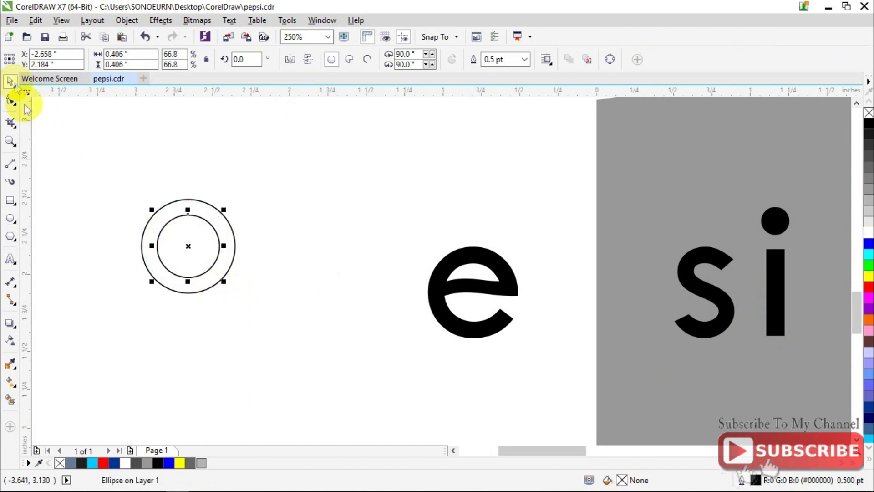
{"action": "left_click", "coordinate": [217, 252]}
{"action": "left_click", "coordinate": [221, 254]}
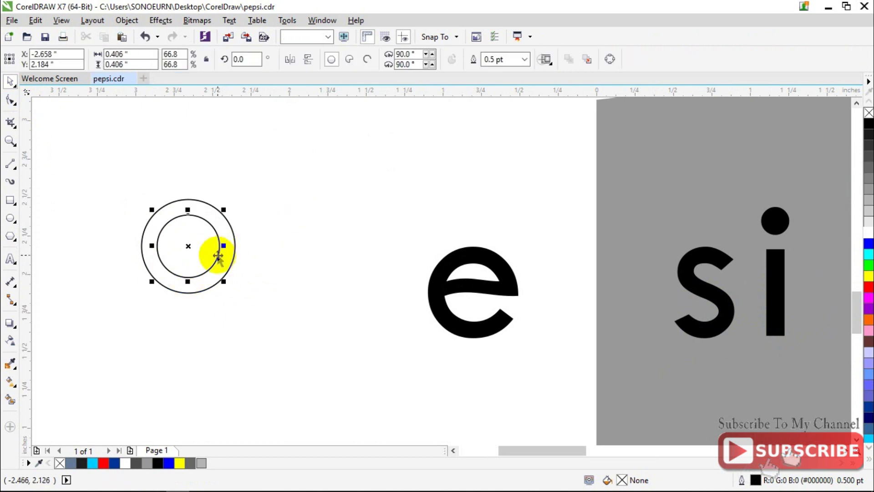
{"action": "left_click", "coordinate": [195, 292], "text": "shift"}
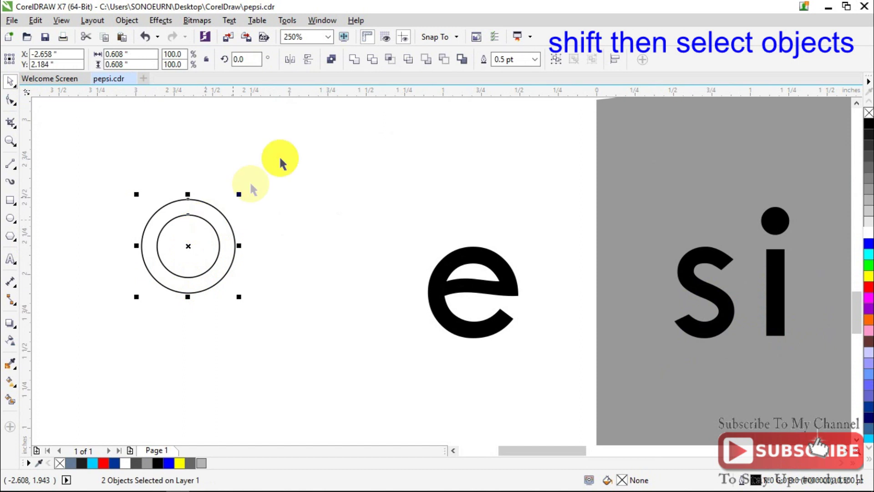
{"action": "left_click", "coordinate": [333, 60]}
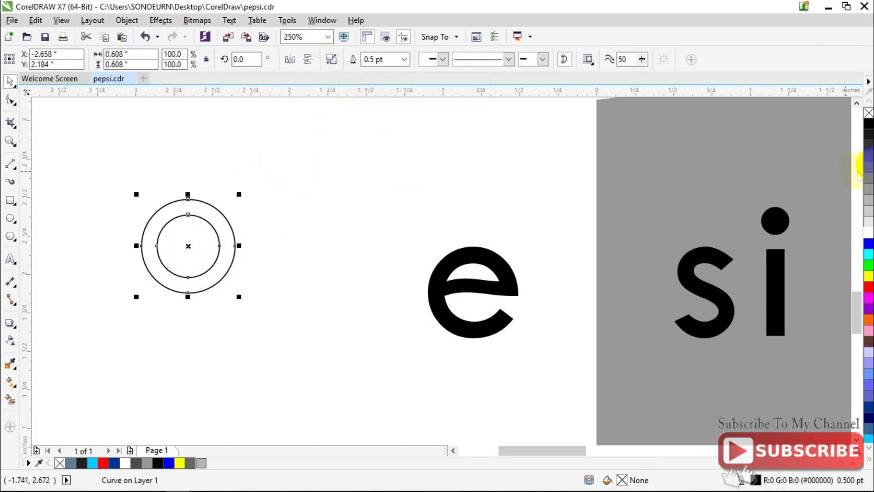
{"action": "left_click", "coordinate": [868, 124]}
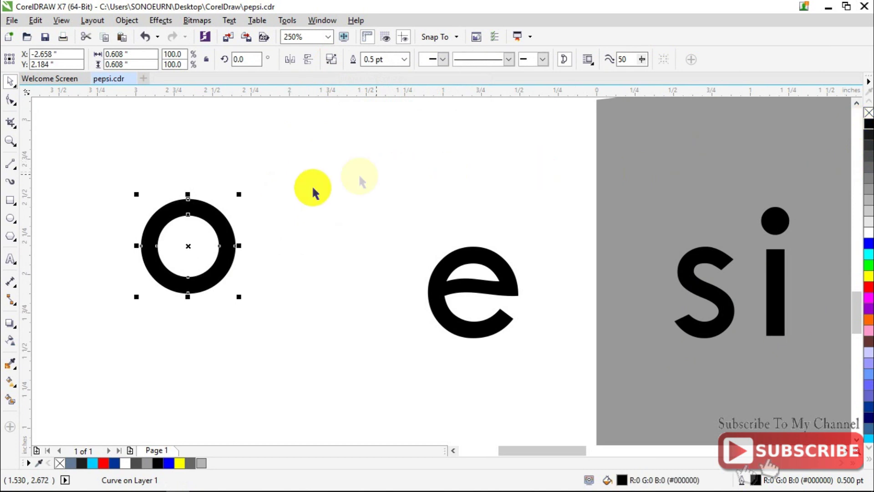
- Draw a rectangular stem about 0.123 by 0.629 inches down from the ring's outermost left point and fill it black to form a p
{"action": "left_click", "coordinate": [13, 202]}
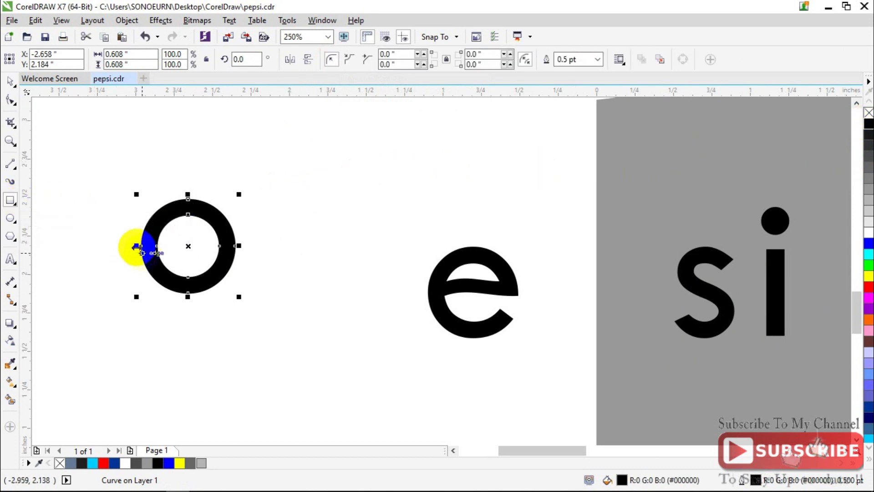
{"action": "scroll", "coordinate": [150, 246], "scroll_direction": "up", "scroll_amount": 2}
{"action": "left_click_drag", "start_coordinate": [157, 245], "coordinate": [233, 414]}
{"action": "scroll", "coordinate": [232, 410], "scroll_direction": "down", "scroll_amount": 4}
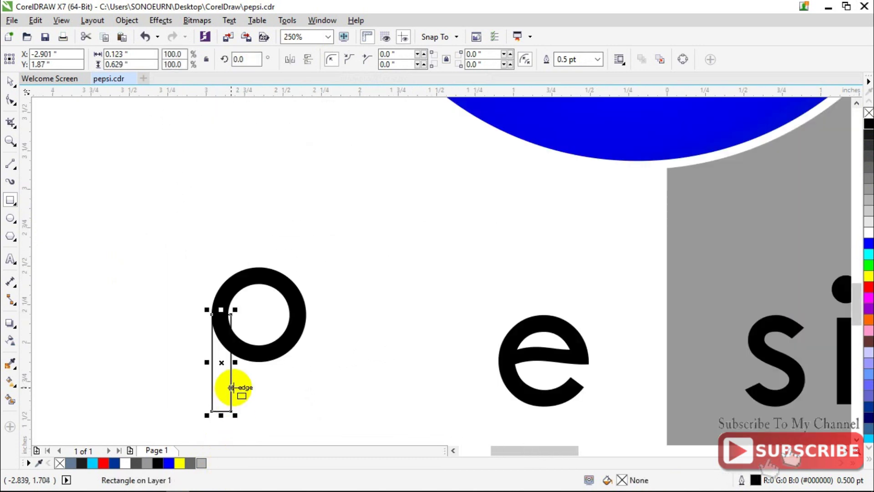
{"action": "scroll", "coordinate": [233, 387], "scroll_direction": "up", "scroll_amount": 2}
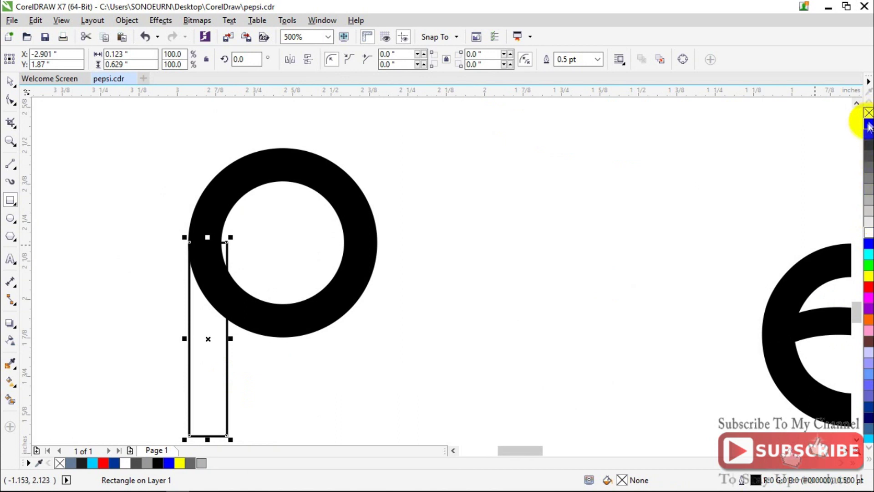
{"action": "left_click", "coordinate": [868, 125]}
- Narrow the p's stem to about 0.101 inches so its inner edge meets the ring's inner circle
{"action": "left_click", "coordinate": [10, 81]}
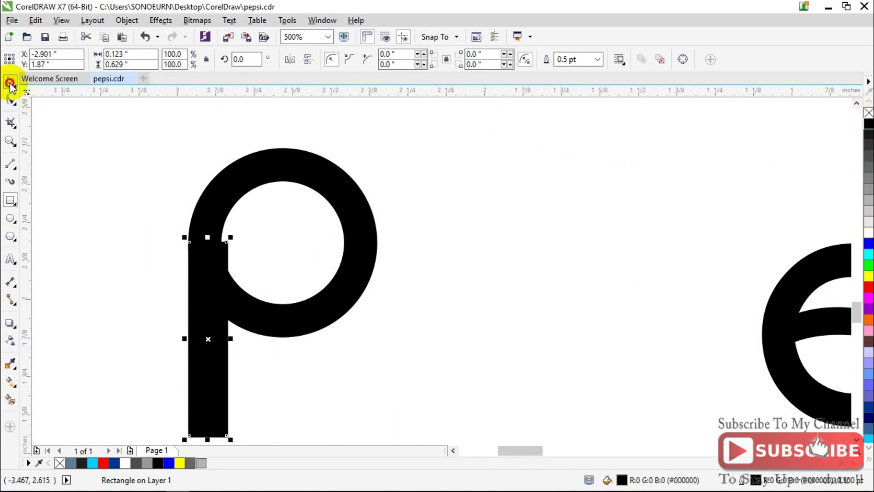
{"action": "mouse_move", "coordinate": [233, 340]}
{"action": "left_mouse_down"}
{"action": "mouse_move", "coordinate": [218, 339]}
{"action": "mouse_move", "coordinate": [225, 339]}
{"action": "left_mouse_up"}
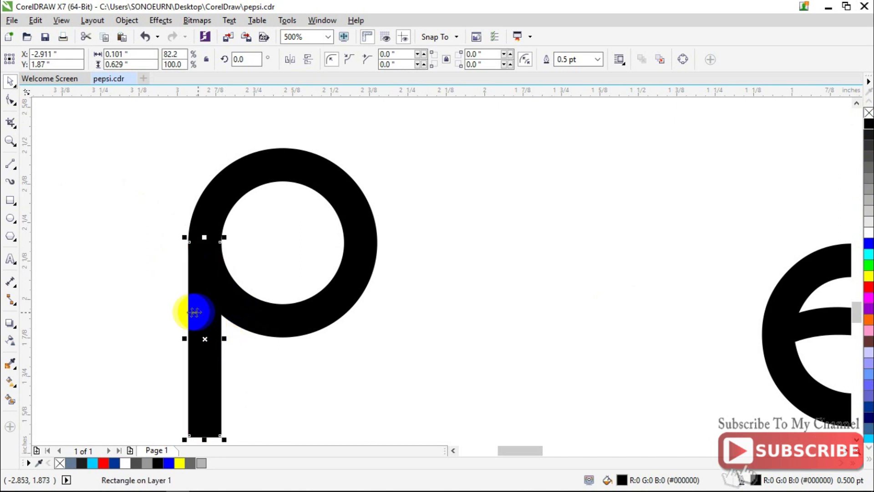
{"action": "scroll", "coordinate": [203, 285], "scroll_direction": "up", "scroll_amount": 1}
{"action": "left_click_drag", "start_coordinate": [240, 392], "coordinate": [239, 393]}
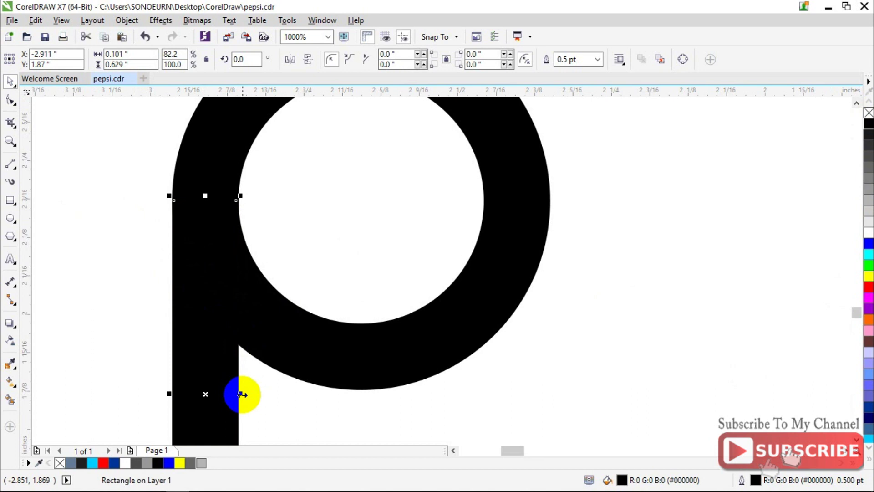
{"action": "scroll", "coordinate": [233, 196], "scroll_direction": "up", "scroll_amount": 1}
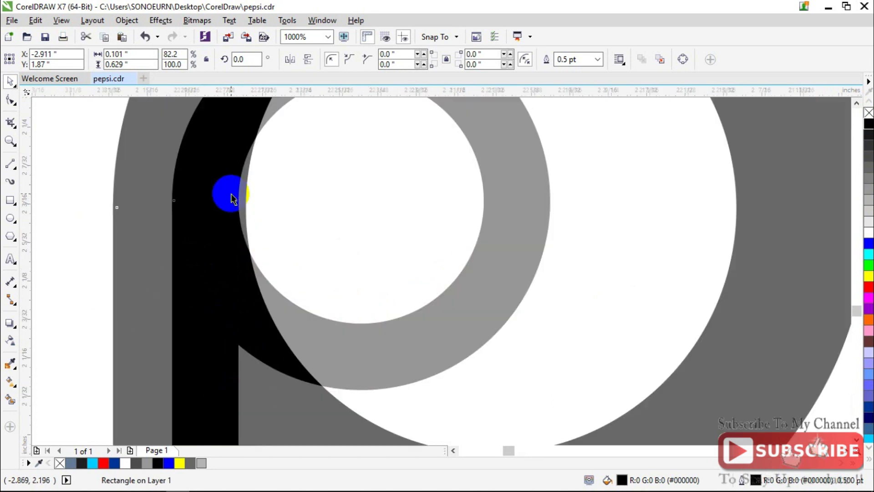
{"action": "scroll", "coordinate": [277, 221], "scroll_direction": "down", "scroll_amount": 1}
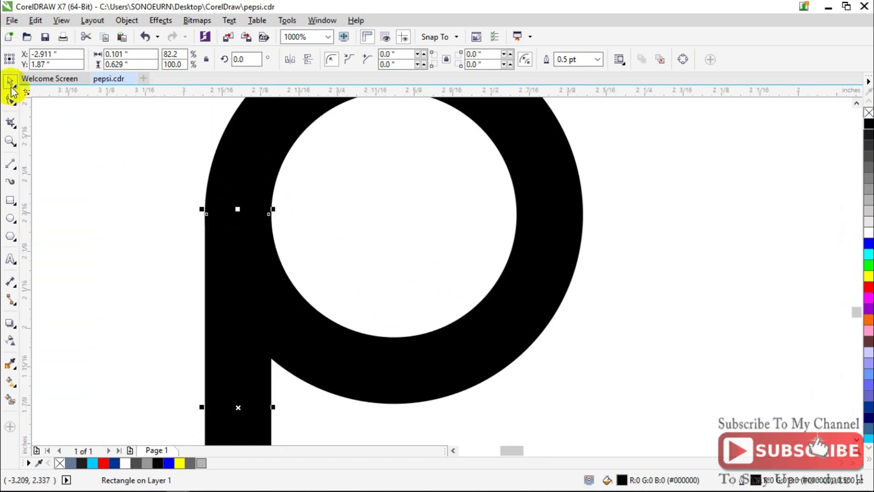
{"action": "key", "text": "Escape"}
{"action": "scroll", "coordinate": [249, 243], "scroll_direction": "down", "scroll_amount": 1}
{"action": "scroll", "coordinate": [248, 243], "scroll_direction": "down", "scroll_amount": 4}
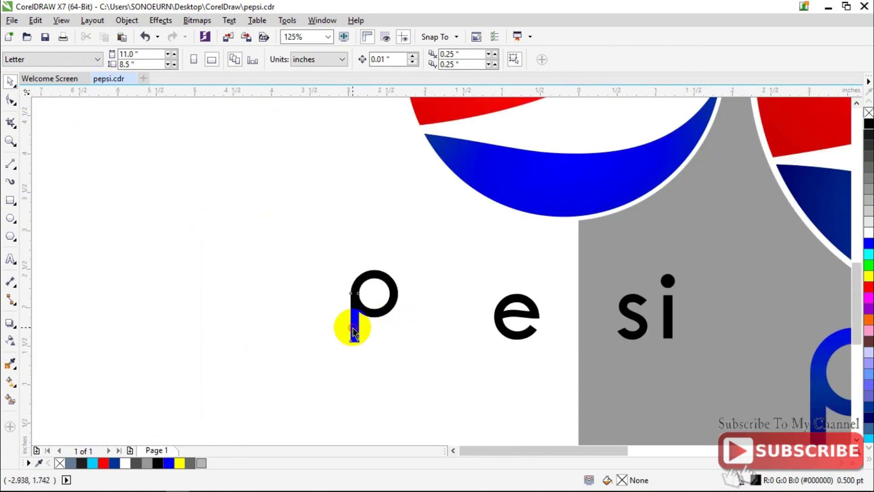
- Group the stem and the ring of the p
{"action": "left_click", "coordinate": [353, 330]}
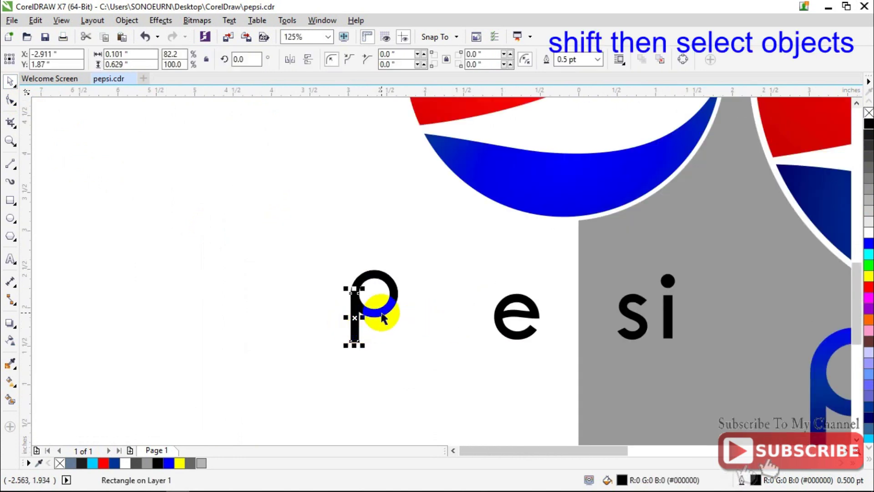
{"action": "left_click", "coordinate": [382, 318], "text": "shift"}
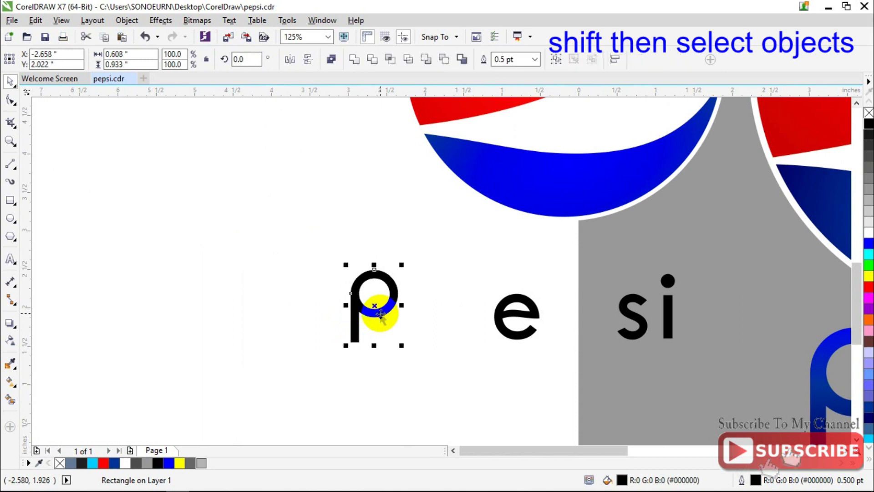
{"action": "right_click", "coordinate": [381, 306]}
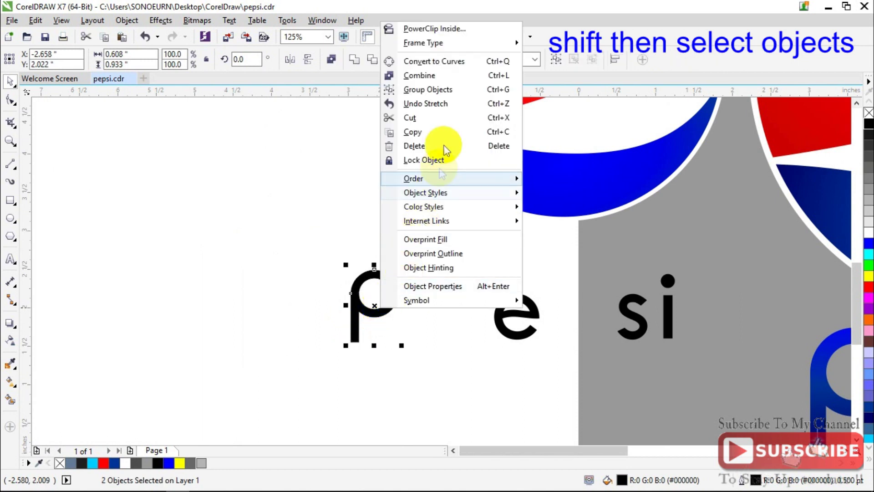
{"action": "left_click", "coordinate": [449, 89]}
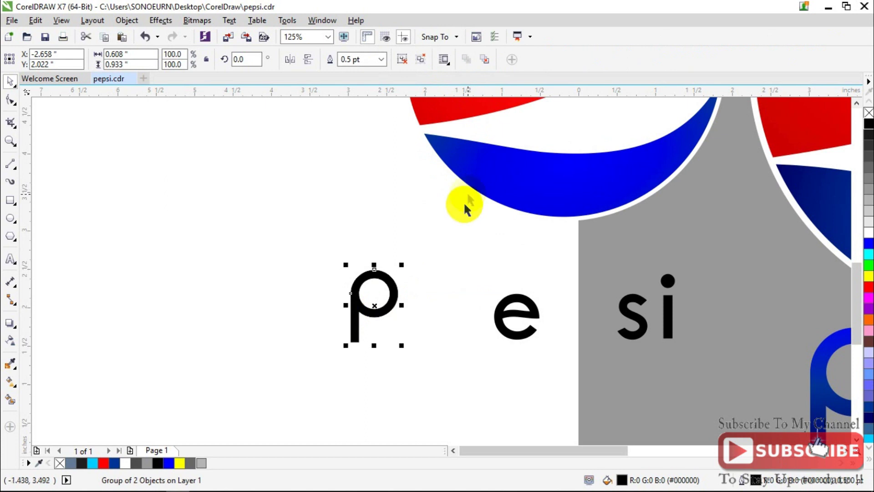
{"action": "left_click", "coordinate": [460, 214]}
- Move the p beside the e and align its top to a horizontal guideline placed at the top of the e, at 2.184 inches
{"action": "left_click_drag", "start_coordinate": [386, 306], "coordinate": [474, 336]}
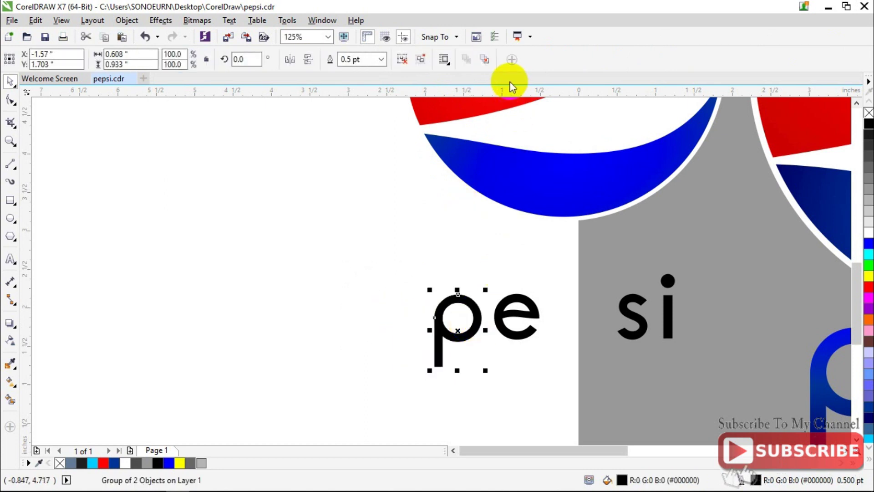
{"action": "left_click_drag", "start_coordinate": [513, 97], "coordinate": [526, 293]}
{"action": "scroll", "coordinate": [527, 293], "scroll_direction": "up", "scroll_amount": 3}
{"action": "left_click_drag", "start_coordinate": [297, 335], "coordinate": [313, 332]}
{"action": "scroll", "coordinate": [313, 332], "scroll_direction": "down", "scroll_amount": 1}
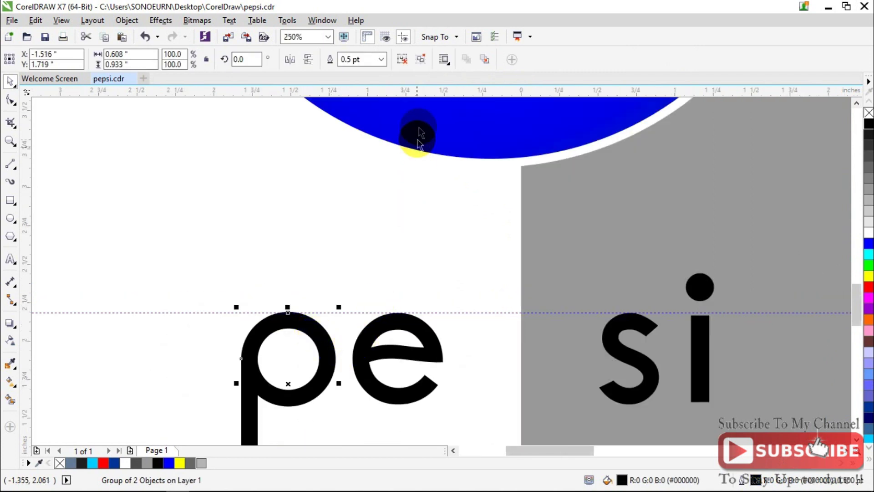
- Place a guideline at the e's base, at 1.589 inches, and scale the ungrouped p's ring to fit between both guidelines
{"action": "left_click_drag", "start_coordinate": [407, 373], "coordinate": [403, 403]}
{"action": "scroll", "coordinate": [339, 419], "scroll_direction": "up", "scroll_amount": 1}
{"action": "left_click", "coordinate": [267, 363]}
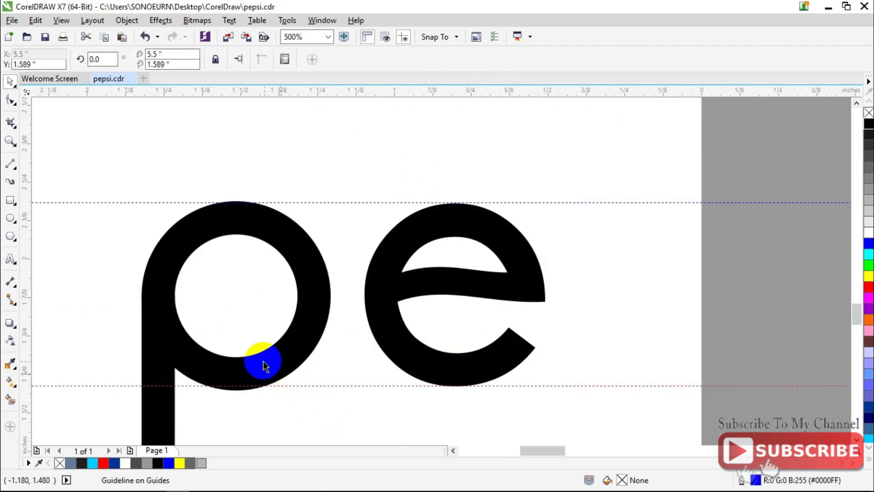
{"action": "left_click_drag", "start_coordinate": [269, 364], "coordinate": [249, 378]}
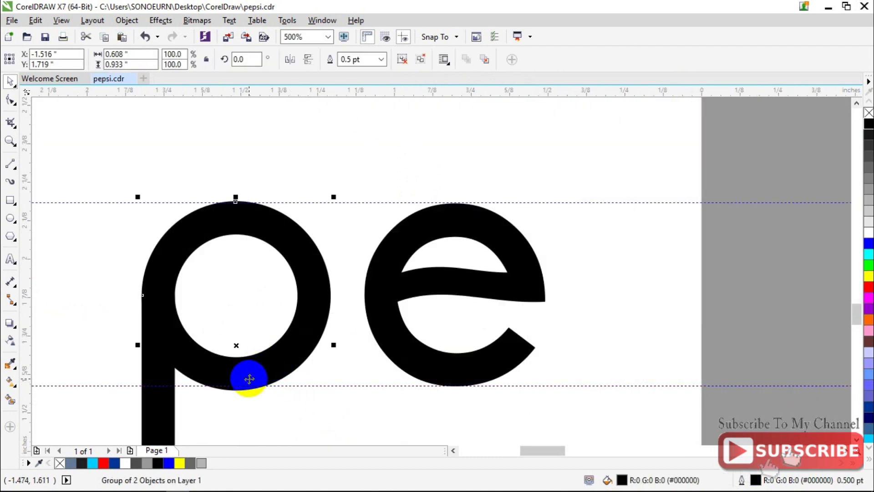
{"action": "right_click", "coordinate": [249, 378]}
{"action": "left_click", "coordinate": [308, 135]}
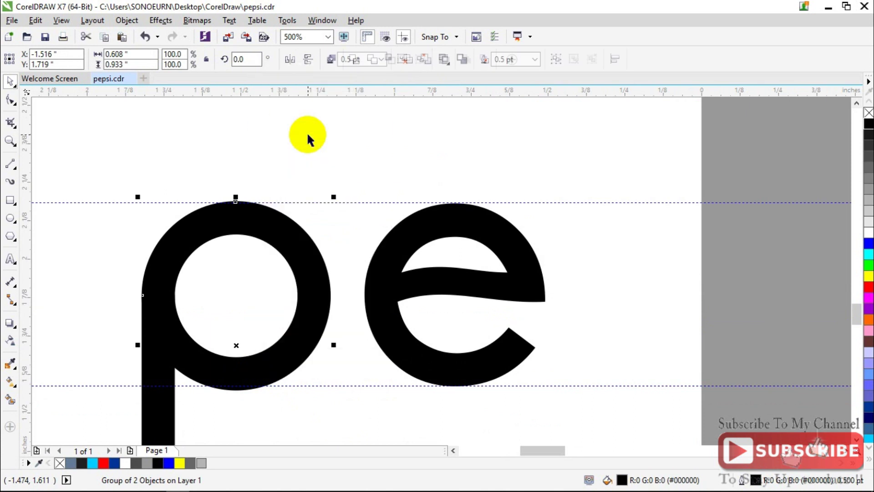
{"action": "left_click", "coordinate": [278, 353]}
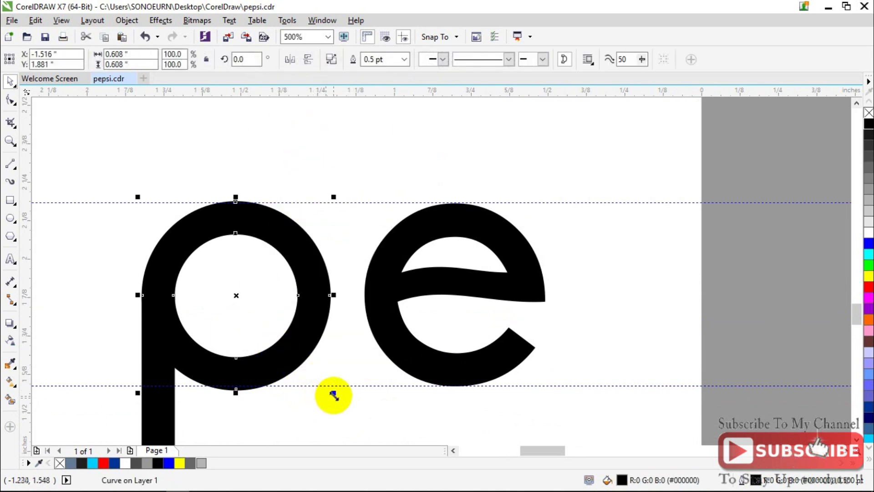
{"action": "left_click_drag", "start_coordinate": [334, 394], "coordinate": [329, 392]}
- Delete the two horizontal guidelines at the base and the top of the letters
{"action": "scroll", "coordinate": [329, 392], "scroll_direction": "down", "scroll_amount": 2}
{"action": "left_click", "coordinate": [338, 388]}
{"action": "right_click", "coordinate": [338, 388]}
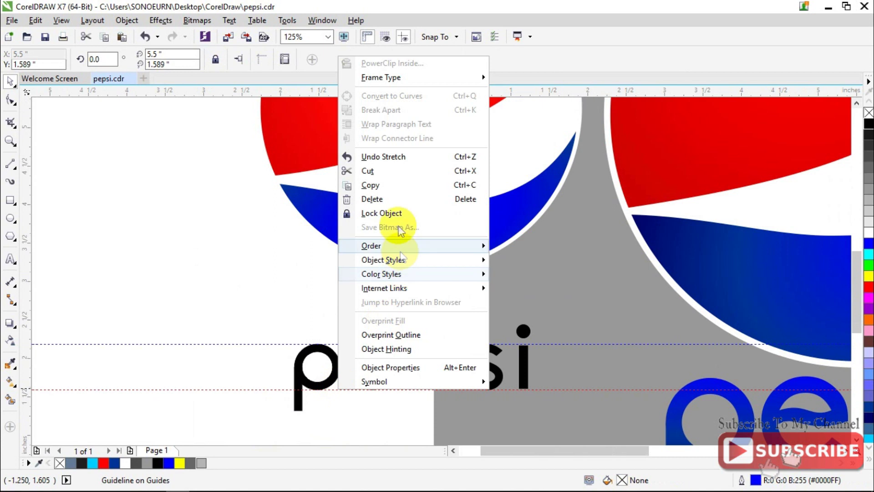
{"action": "left_click", "coordinate": [389, 197]}
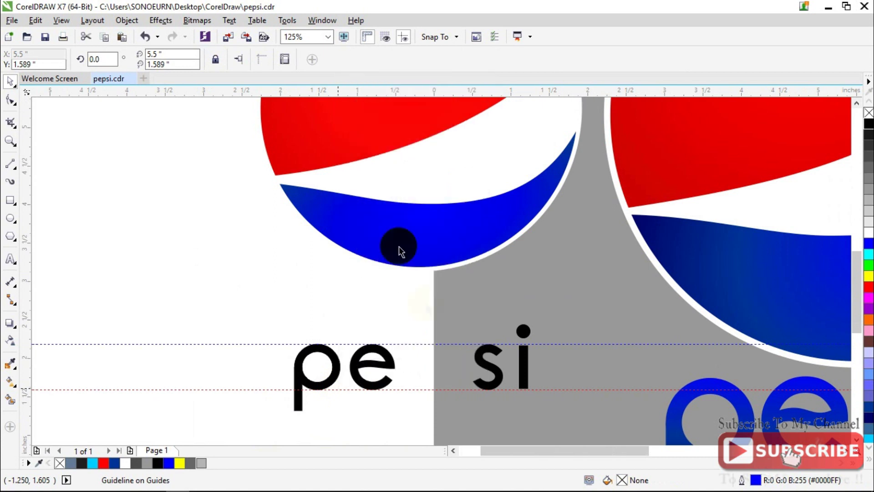
{"action": "right_click", "coordinate": [447, 344]}
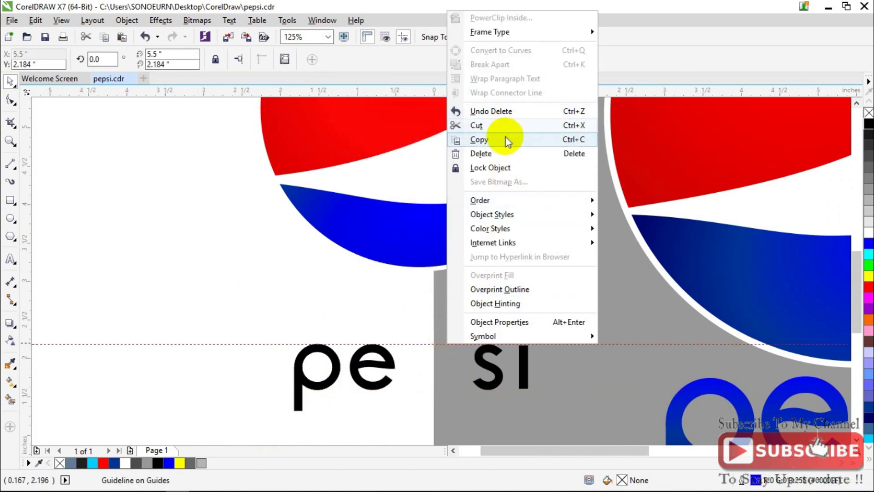
{"action": "left_click", "coordinate": [506, 153]}
- Regroup the p's stem with its resized ring
{"action": "left_click", "coordinate": [294, 407]}
{"action": "left_click", "coordinate": [326, 382], "text": "shift"}
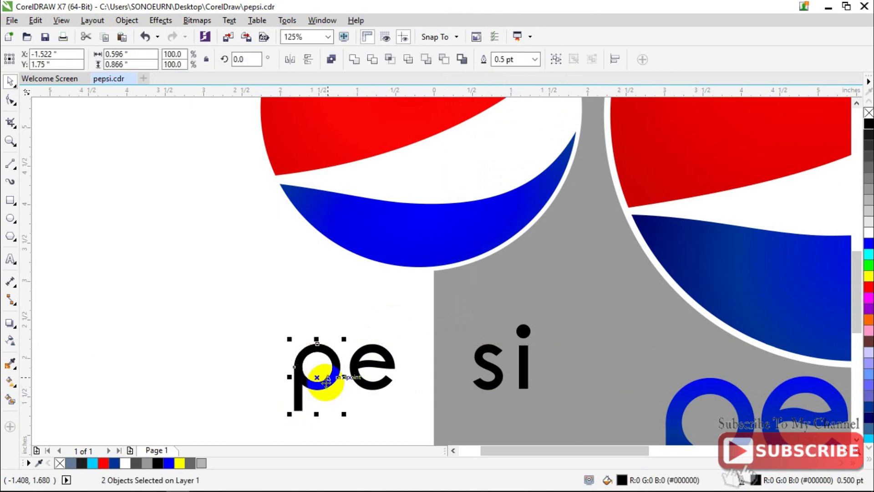
{"action": "right_click", "coordinate": [326, 384]}
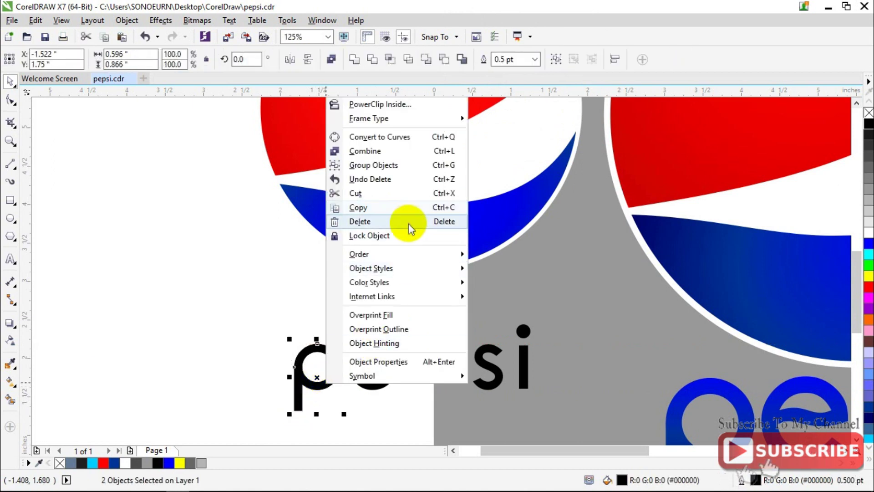
{"action": "left_click", "coordinate": [412, 165]}
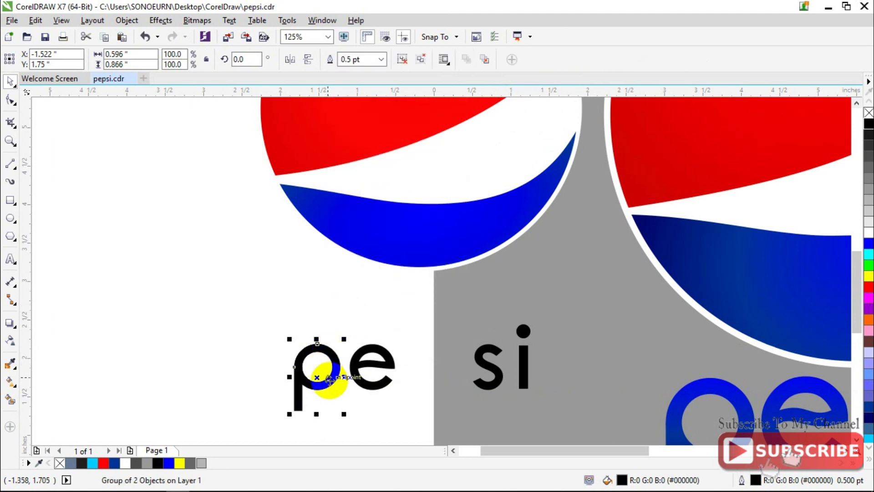
- Place a duplicate of the p between the e and the s, level with the original
{"action": "left_click_drag", "start_coordinate": [332, 381], "coordinate": [435, 387]}
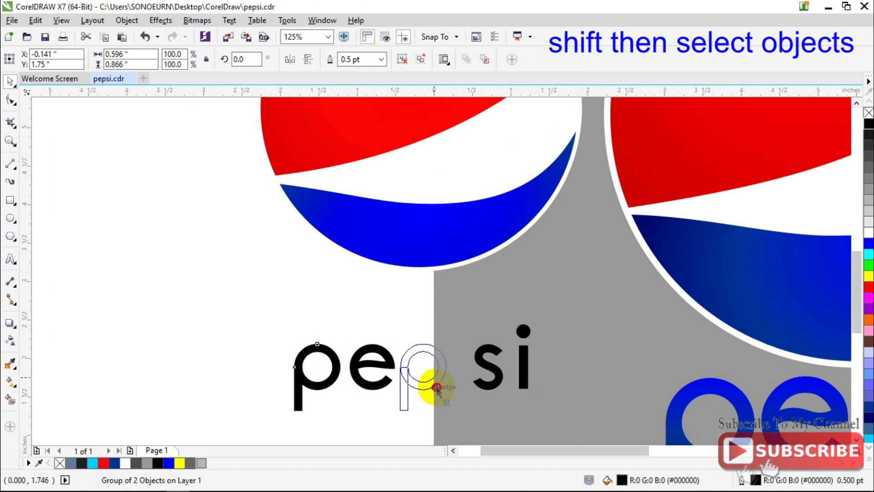
{"action": "left_click_drag", "start_coordinate": [436, 387], "coordinate": [435, 387]}
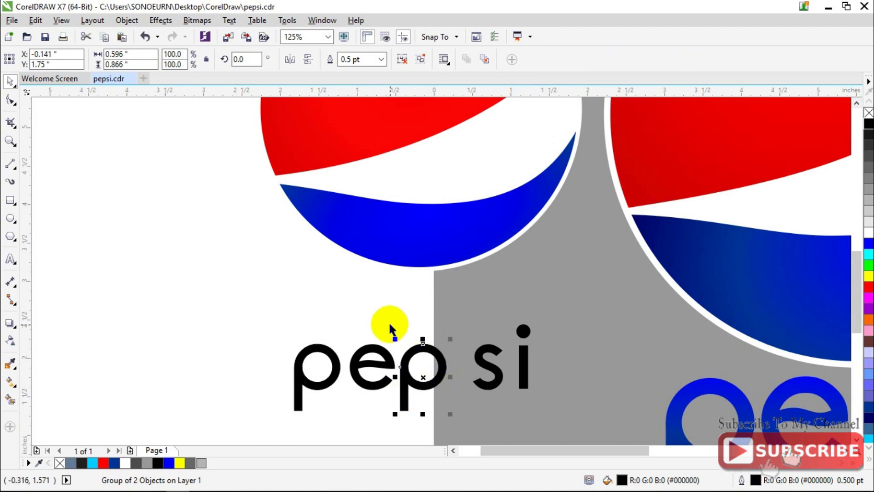
{"action": "left_click", "coordinate": [349, 375]}
- Tighten the spacing of the wordmark by moving the e, the second p and the s closer to the first p
{"action": "scroll", "coordinate": [350, 375], "scroll_direction": "up", "scroll_amount": 2}
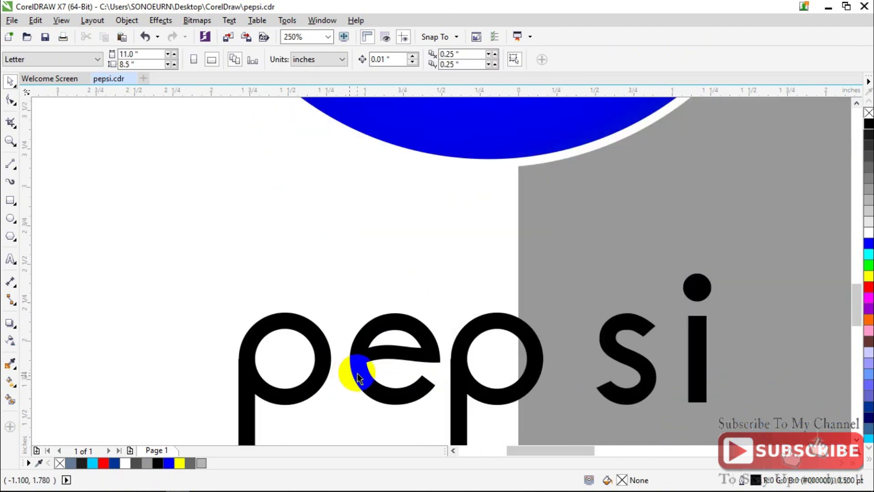
{"action": "left_click", "coordinate": [323, 376]}
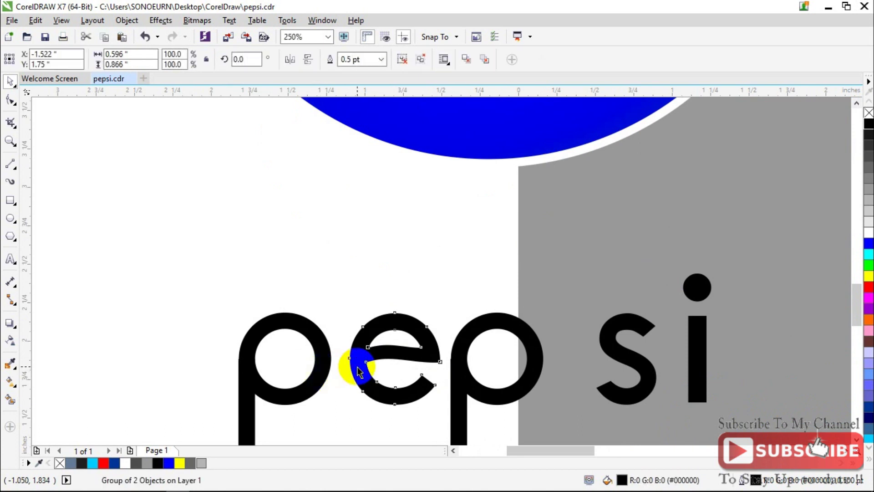
{"action": "left_click", "coordinate": [359, 367]}
{"action": "left_click_drag", "start_coordinate": [357, 367], "coordinate": [342, 364]}
{"action": "left_click_drag", "start_coordinate": [462, 376], "coordinate": [449, 376]}
{"action": "left_click_drag", "start_coordinate": [622, 362], "coordinate": [569, 360]}
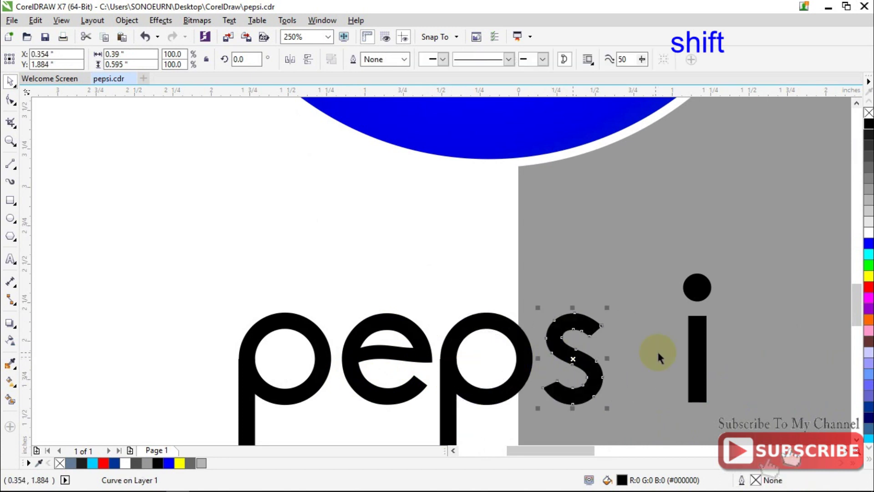
- Group the dot and stem of the i and move the letter close to the s to complete the pepsi wordmark
{"action": "left_click", "coordinate": [690, 360], "text": "shift"}
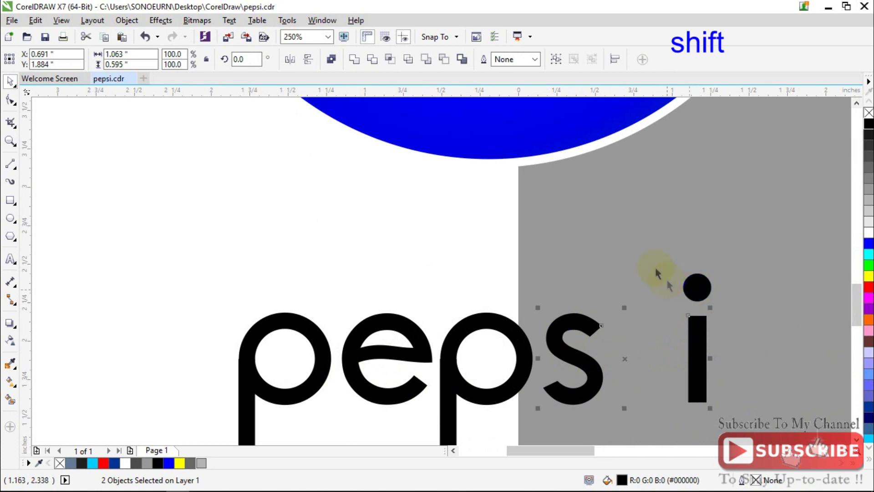
{"action": "left_click", "coordinate": [709, 298]}
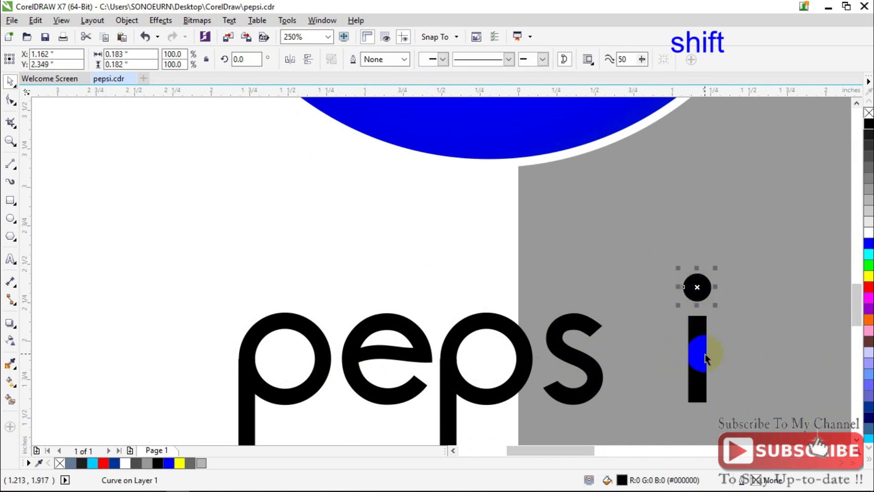
{"action": "left_click", "coordinate": [705, 359], "text": "shift"}
{"action": "right_click", "coordinate": [701, 324]}
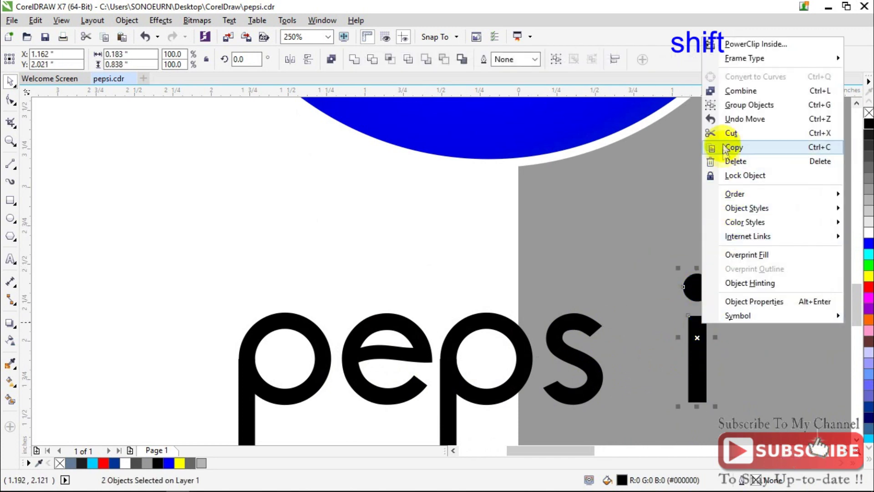
{"action": "left_click", "coordinate": [734, 104]}
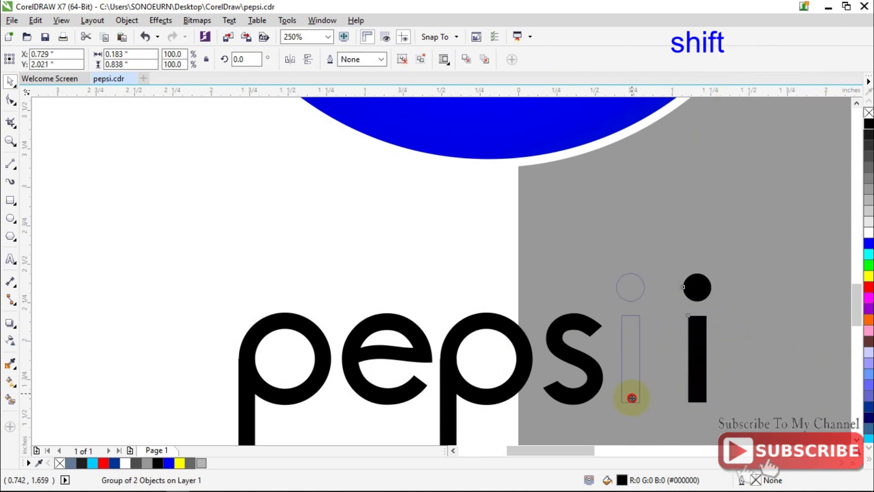
{"action": "left_click_drag", "start_coordinate": [632, 398], "coordinate": [632, 399]}
{"action": "left_click", "coordinate": [418, 318]}
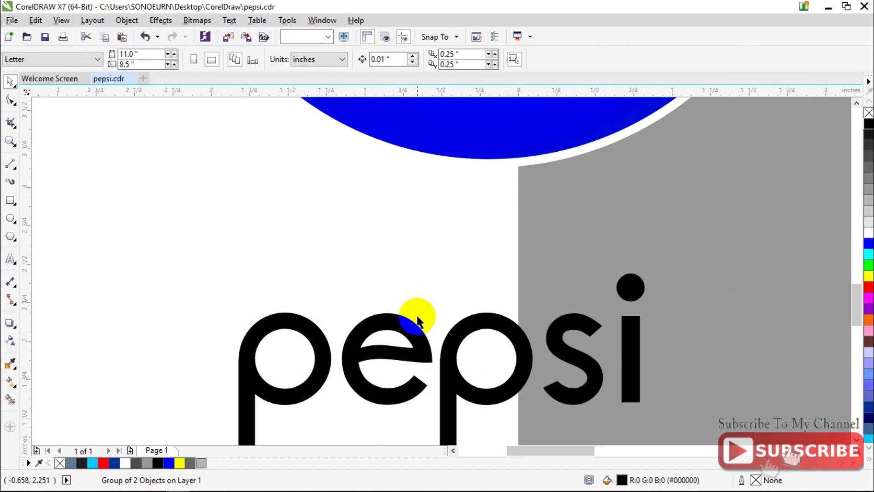
- Group the five letters of the pepsi wordmark and move the group up closer to the globe
{"action": "scroll", "coordinate": [417, 318], "scroll_direction": "down", "scroll_amount": 2}
{"action": "left_click_drag", "start_coordinate": [243, 246], "coordinate": [621, 413]}
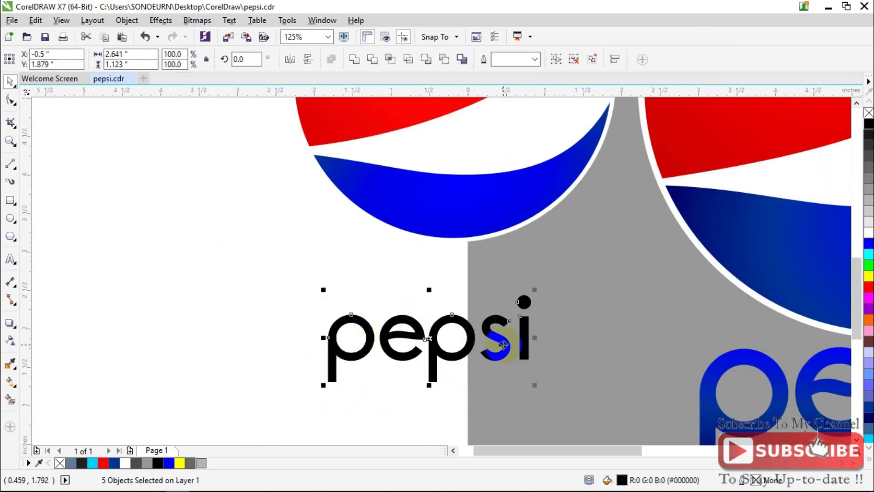
{"action": "right_click", "coordinate": [504, 346]}
{"action": "left_click", "coordinate": [551, 127]}
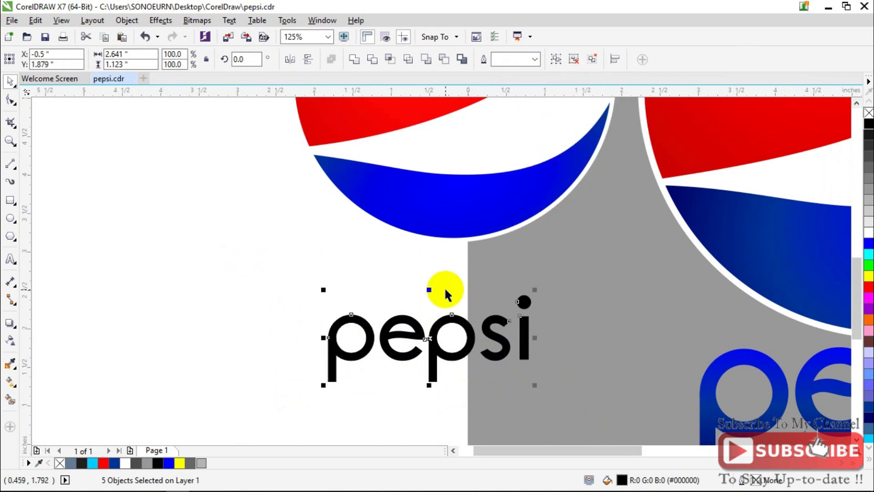
{"action": "left_click_drag", "start_coordinate": [442, 314], "coordinate": [432, 286]}
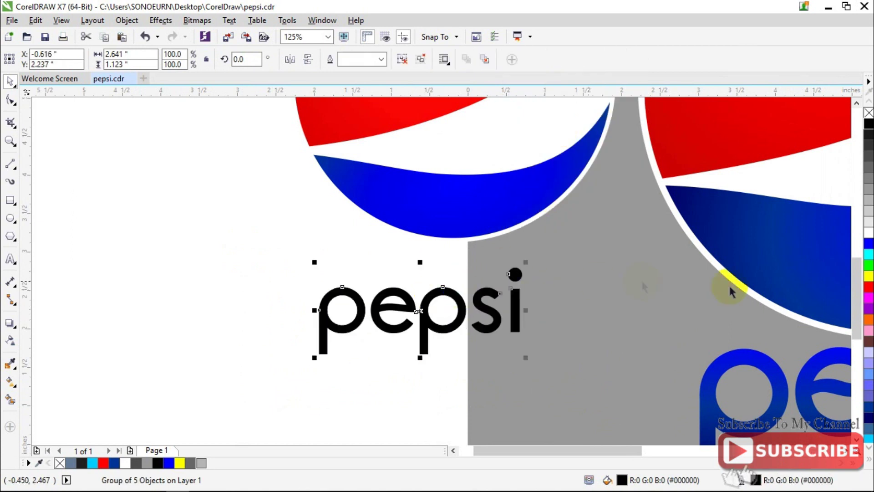
- Fill the grouped wordmark with blue (#0000FF) and set its outline to None
{"action": "left_click", "coordinate": [868, 243]}
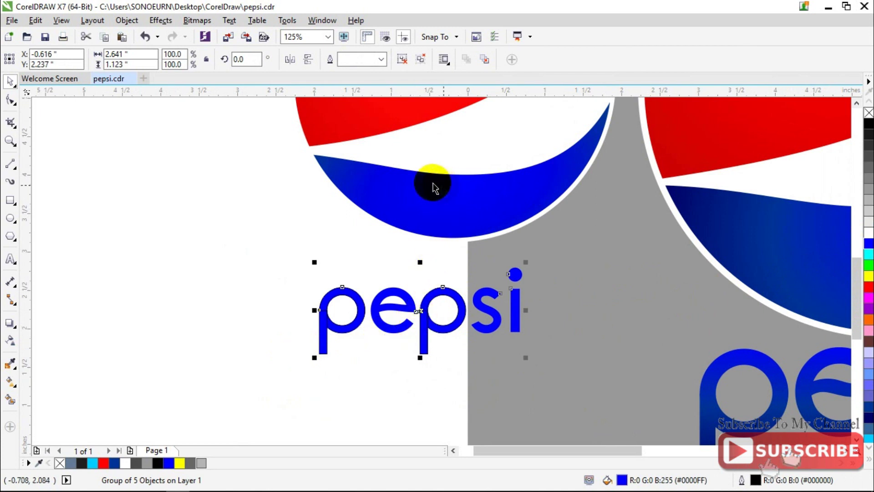
{"action": "left_click", "coordinate": [381, 59]}
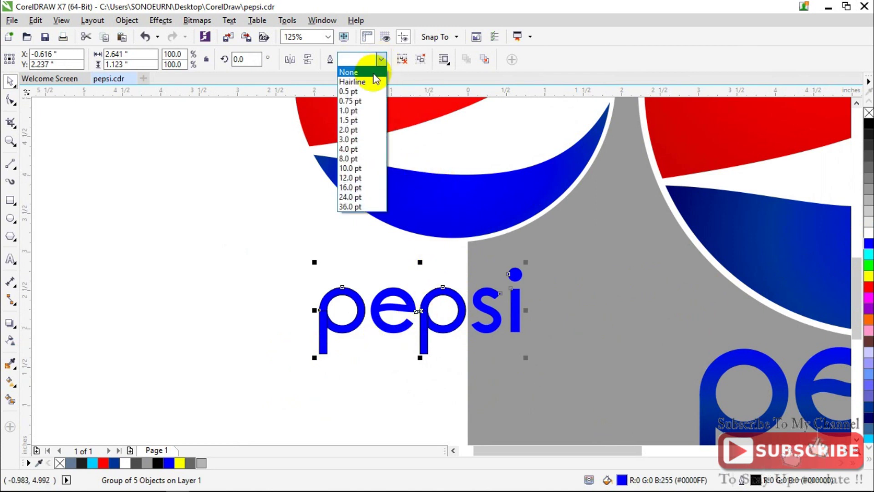
{"action": "left_click", "coordinate": [371, 71]}
- Apply a top-to-bottom linear gradient across the wordmark, from blue at the top to dark blue at the bottom
{"action": "scroll", "coordinate": [415, 305], "scroll_direction": "up", "scroll_amount": 3}
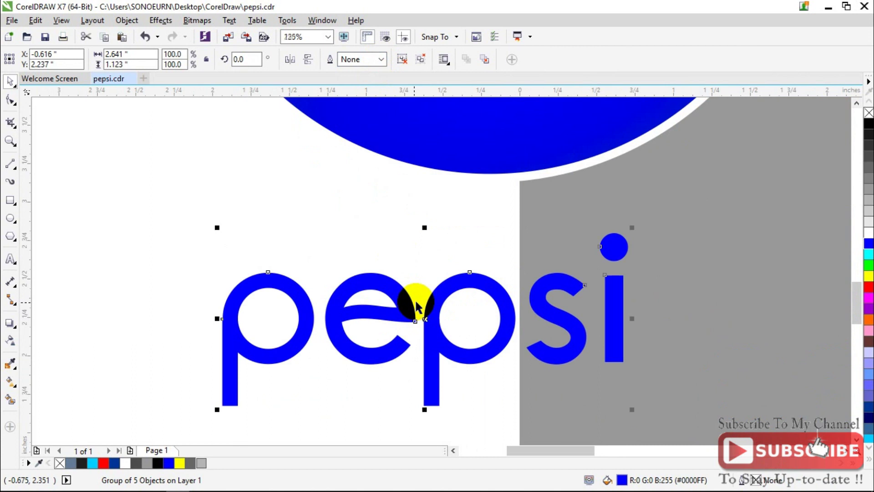
{"action": "left_click", "coordinate": [11, 389]}
{"action": "left_click_drag", "start_coordinate": [542, 247], "coordinate": [538, 380]}
{"action": "left_click", "coordinate": [543, 246]}
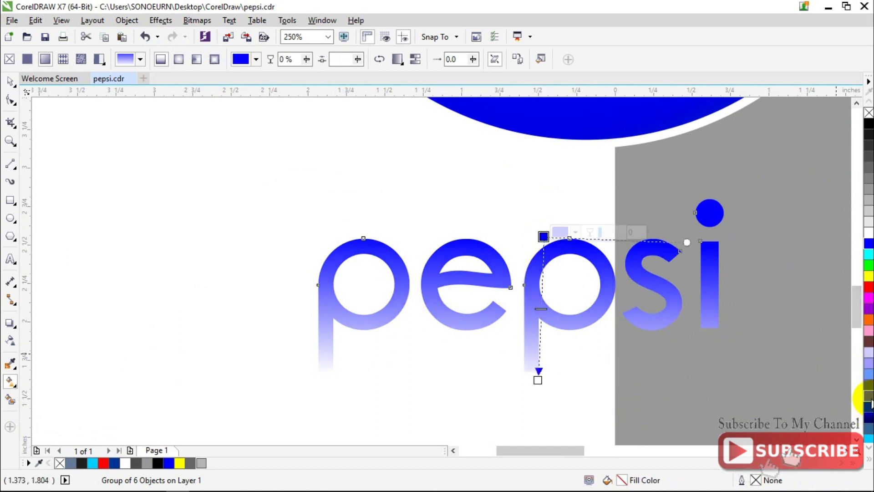
{"action": "left_click_drag", "start_coordinate": [860, 406], "coordinate": [539, 382]}
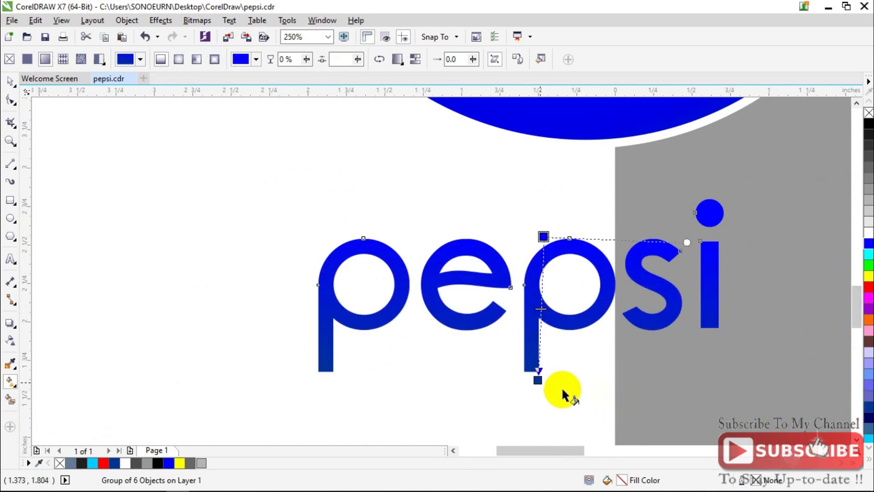
{"action": "left_click", "coordinate": [11, 84]}
- Delete the original reference Pepsi logo from the gray page background
{"action": "scroll", "coordinate": [253, 224], "scroll_direction": "down", "scroll_amount": 2}
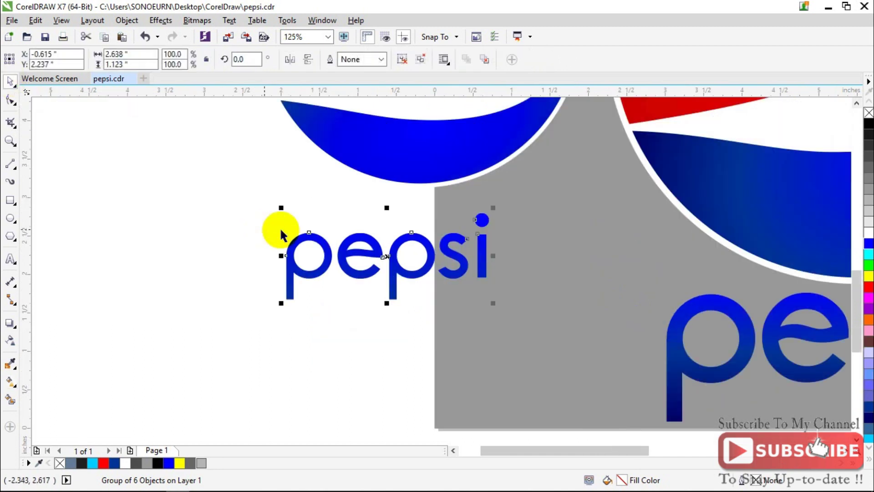
{"action": "left_click", "coordinate": [542, 203]}
{"action": "right_click", "coordinate": [553, 203]}
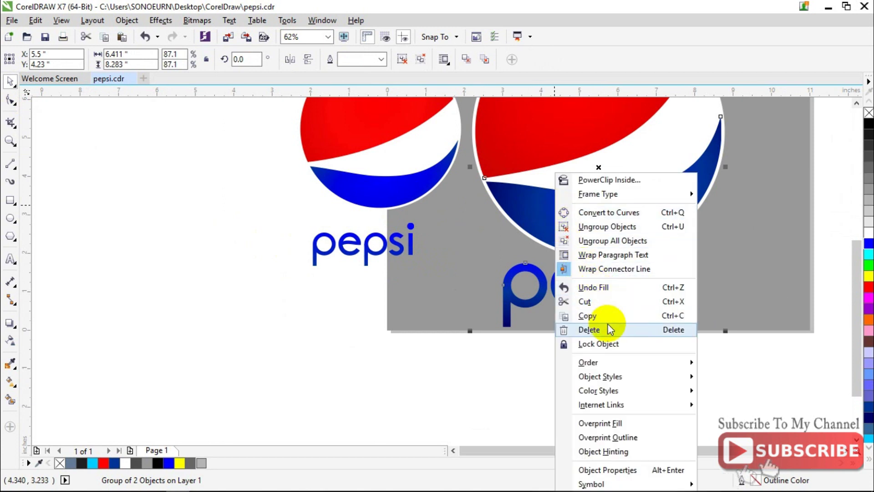
{"action": "left_click", "coordinate": [387, 291]}
- Position the wordmark directly beneath the redrawn globe and enlarge it to nearly the globe's width
{"action": "left_click", "coordinate": [366, 248]}
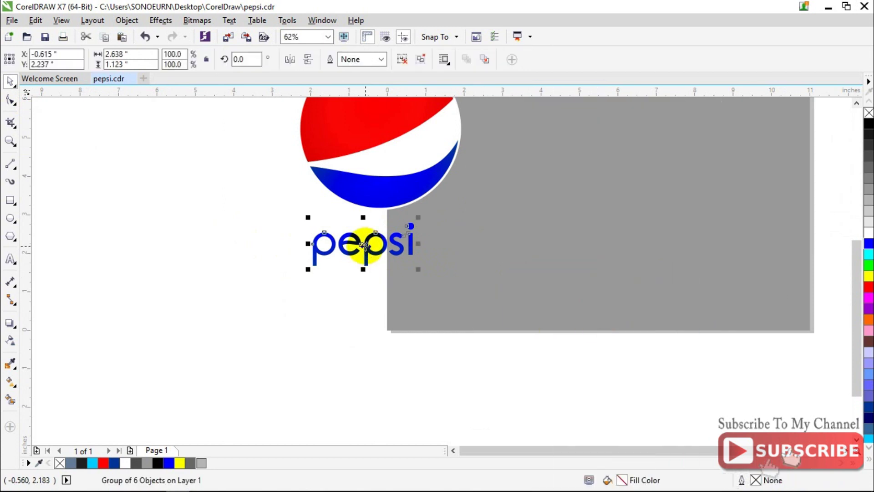
{"action": "scroll", "coordinate": [367, 248], "scroll_direction": "up", "scroll_amount": 2}
{"action": "scroll", "coordinate": [453, 205], "scroll_direction": "down", "scroll_amount": 2}
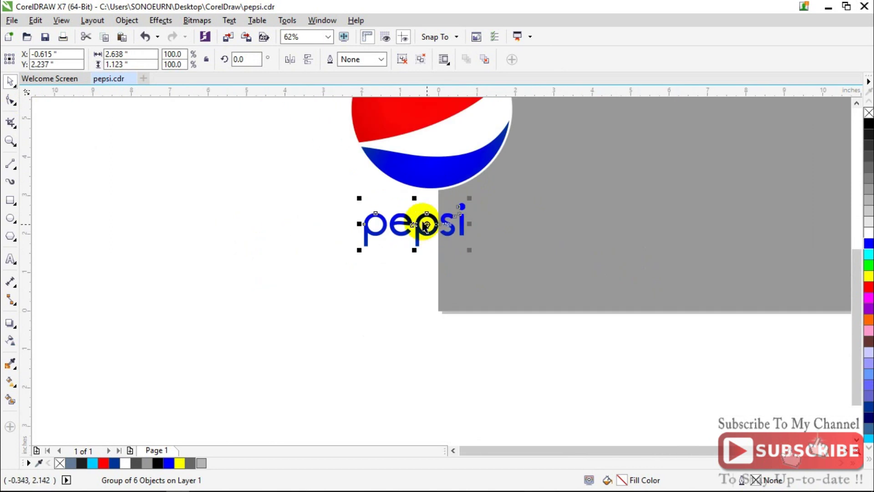
{"action": "left_click_drag", "start_coordinate": [422, 214], "coordinate": [442, 197]}
{"action": "scroll", "coordinate": [442, 197], "scroll_direction": "up", "scroll_amount": 2}
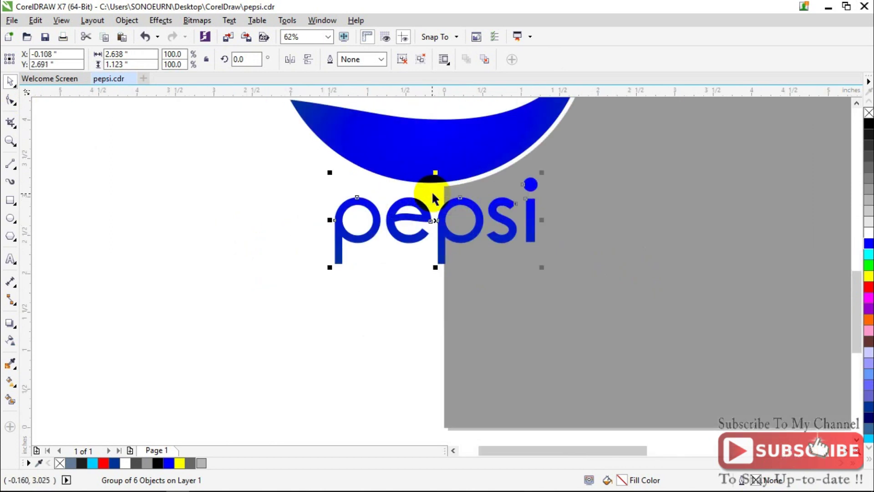
{"action": "left_click_drag", "start_coordinate": [541, 267], "coordinate": [532, 369]}
{"action": "scroll", "coordinate": [578, 298], "scroll_direction": "down", "scroll_amount": 2}
{"action": "left_click", "coordinate": [239, 247]}
- Group the globe and the pepsi wordmark into one logo
{"action": "left_click", "coordinate": [450, 236]}
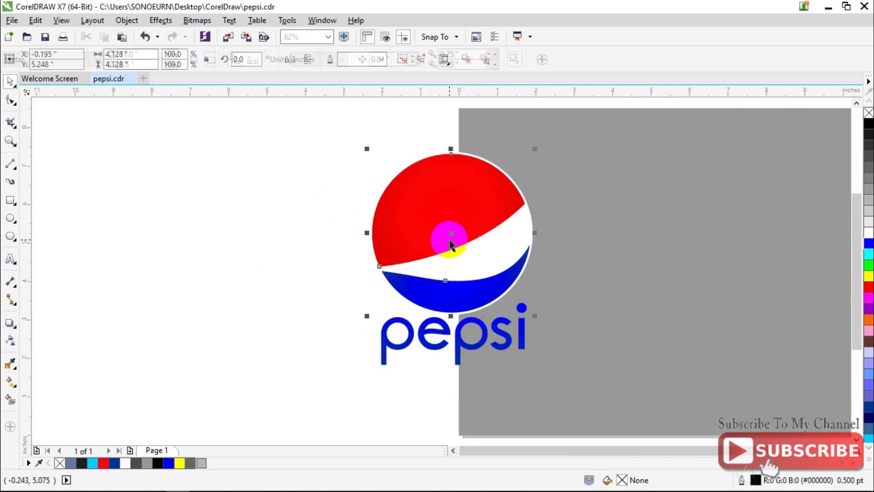
{"action": "left_click", "coordinate": [485, 341], "text": "shift"}
{"action": "right_click", "coordinate": [485, 338]}
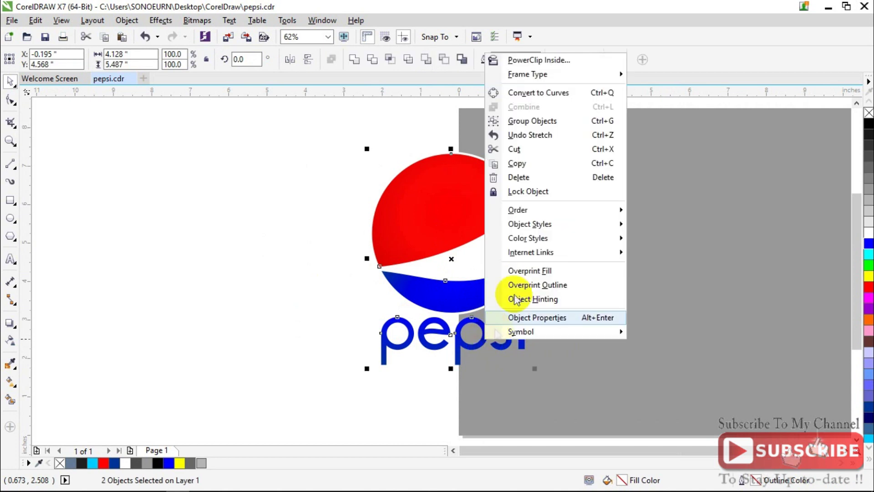
{"action": "left_click", "coordinate": [541, 125]}
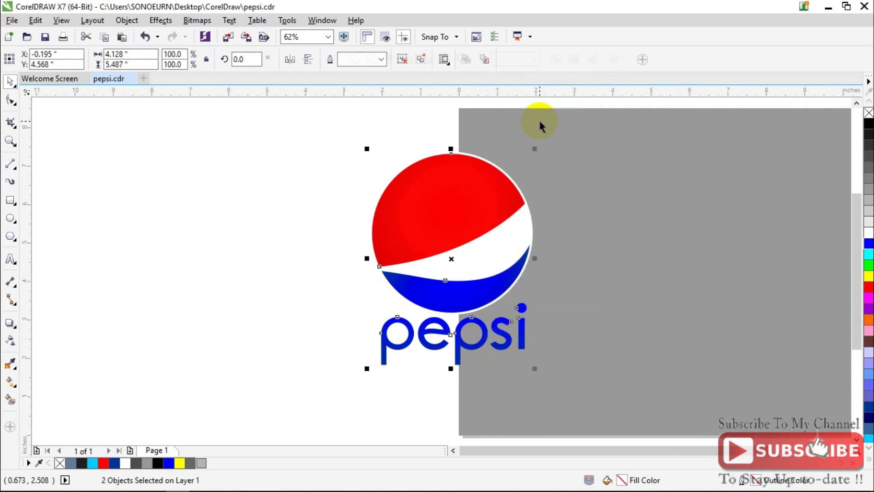
- Center the grouped logo on the page
{"action": "scroll", "coordinate": [660, 231], "scroll_direction": "down", "scroll_amount": 1}
{"action": "scroll", "coordinate": [780, 255], "scroll_direction": "up", "scroll_amount": 1}
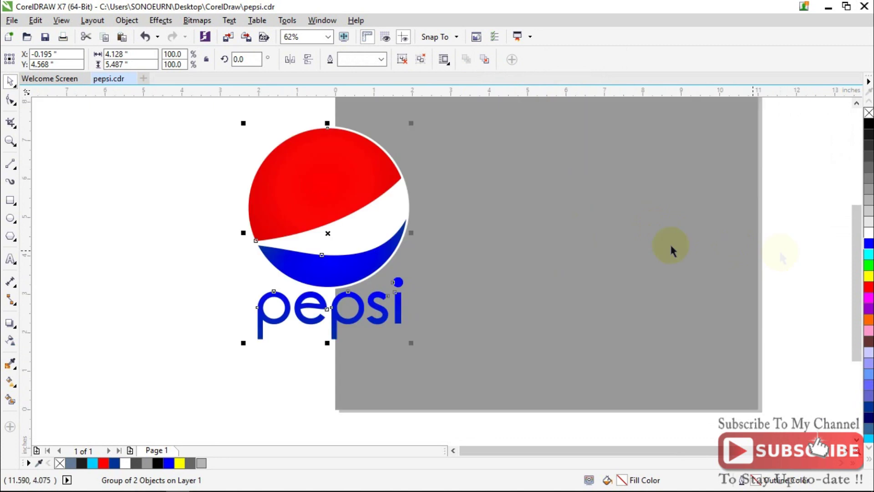
{"action": "left_click", "coordinate": [121, 22]}
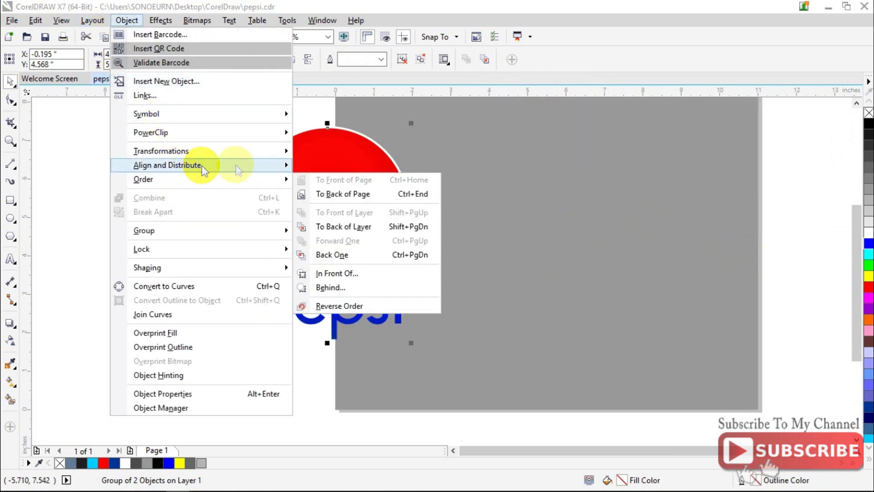
{"action": "mouse_move", "coordinate": [201, 165]}
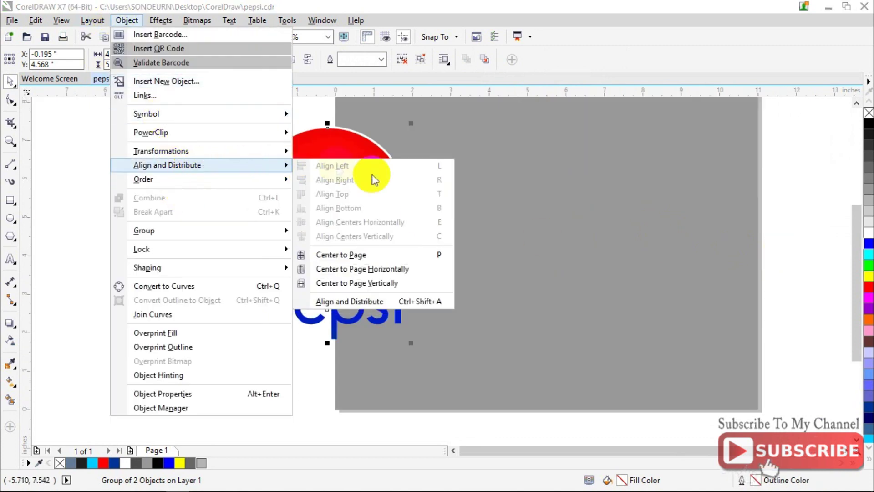
{"action": "left_click", "coordinate": [388, 255]}
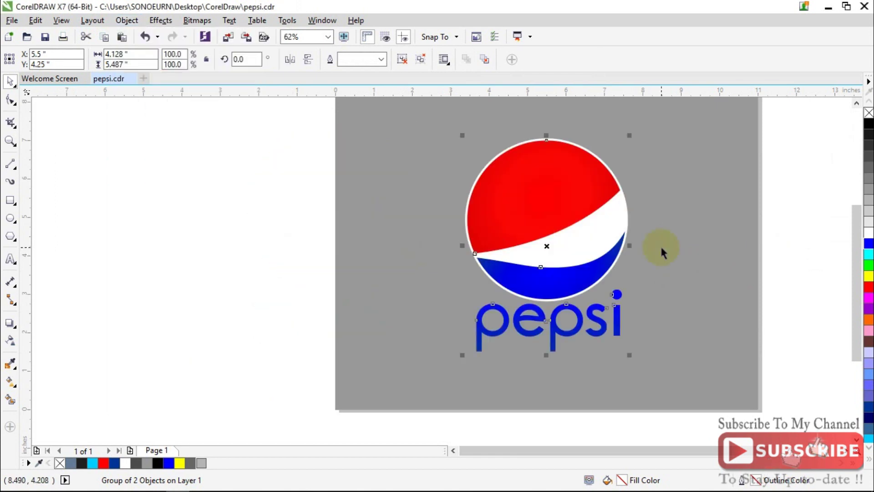
- Enlarge the logo about its center to 141.2%, making it 5.83 by 7.75 inches
{"action": "scroll", "coordinate": [660, 242], "scroll_direction": "down", "scroll_amount": 1}
{"action": "scroll", "coordinate": [668, 226], "scroll_direction": "up", "scroll_amount": 1}
{"action": "scroll", "coordinate": [671, 214], "scroll_direction": "down", "scroll_amount": 1}
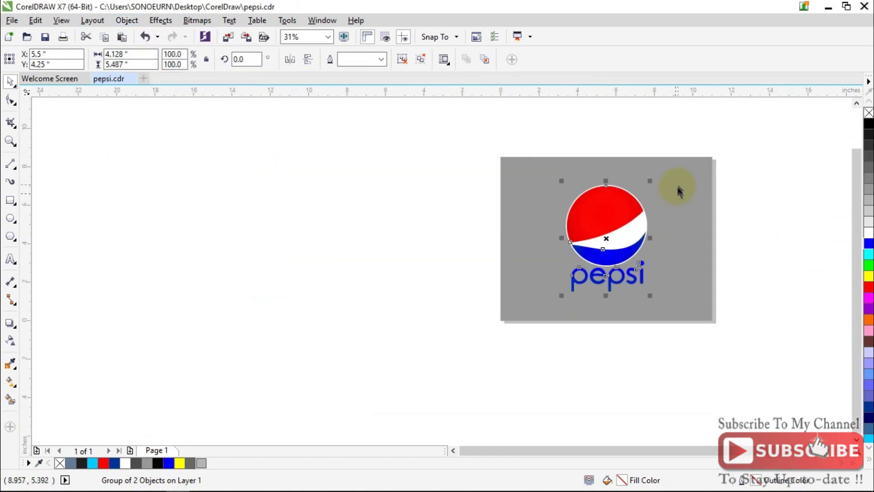
{"action": "scroll", "coordinate": [675, 187], "scroll_direction": "up", "scroll_amount": 1}
{"action": "left_click_drag", "start_coordinate": [619, 179], "coordinate": [695, 133]}
{"action": "scroll", "coordinate": [679, 198], "scroll_direction": "down", "scroll_amount": 1}
{"action": "scroll", "coordinate": [686, 278], "scroll_direction": "up", "scroll_amount": 1}
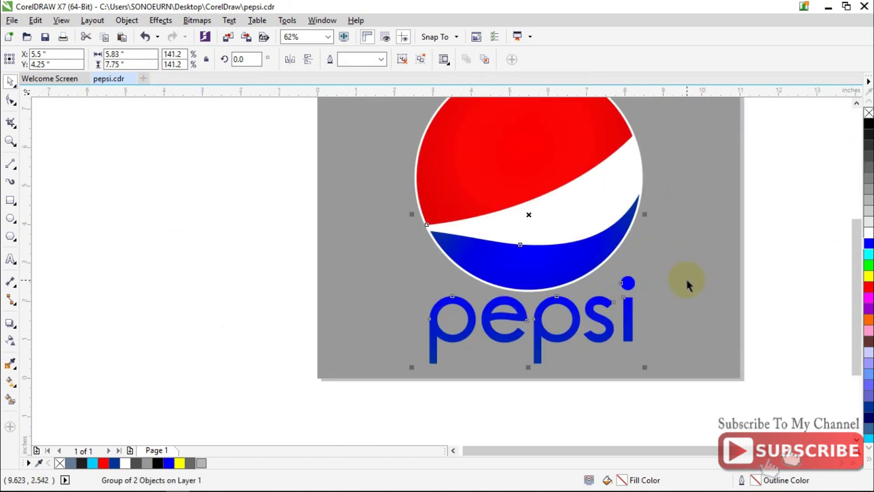
- Delete the gray background rectangle behind the logo
{"action": "left_click", "coordinate": [686, 278]}
{"action": "scroll", "coordinate": [685, 278], "scroll_direction": "down", "scroll_amount": 1}
{"action": "right_click", "coordinate": [697, 304]}
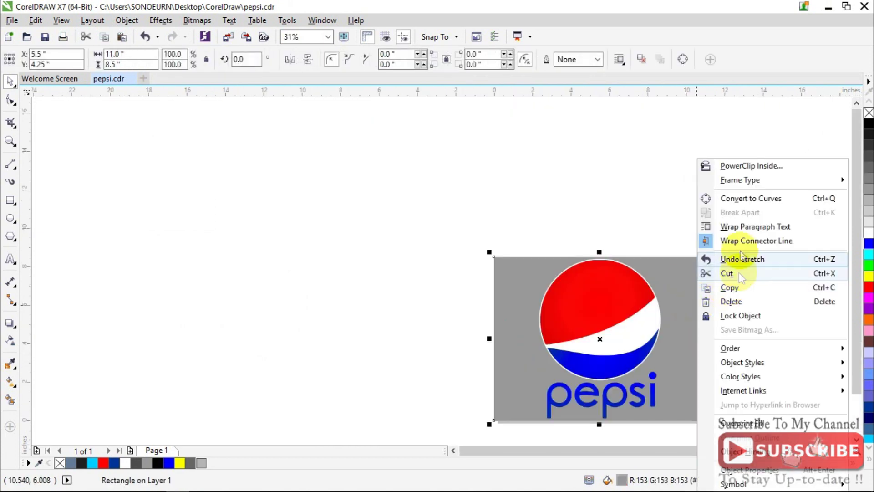
{"action": "left_click", "coordinate": [747, 301]}
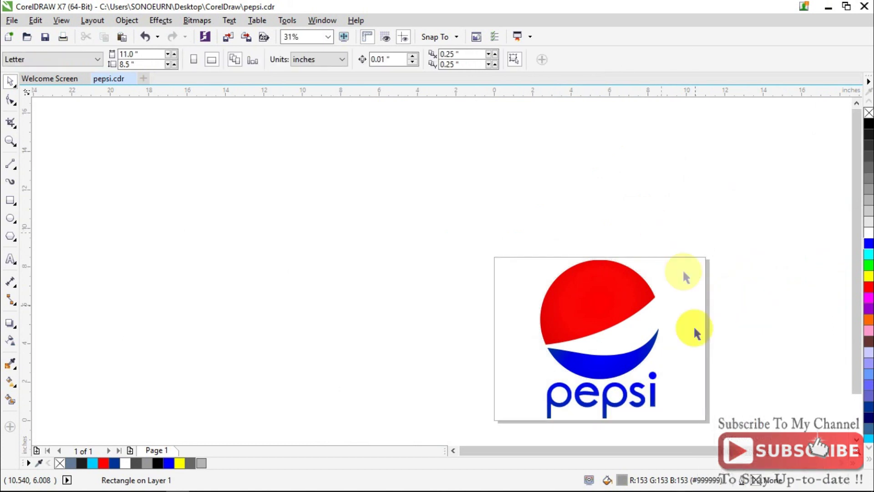
{"action": "scroll", "coordinate": [687, 341], "scroll_direction": "up", "scroll_amount": 1}
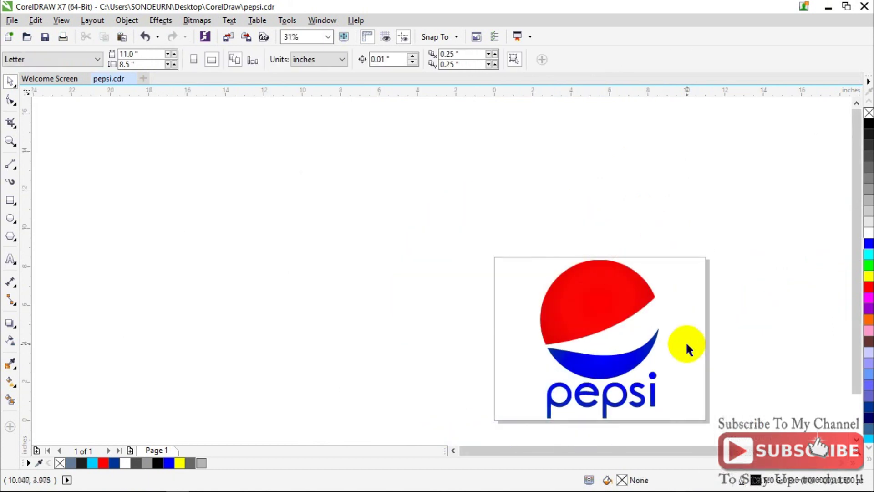
- Export the logo to the Desktop as a PNG - Portable Network Graphics file named pepsi
{"action": "scroll", "coordinate": [710, 394], "scroll_direction": "up", "scroll_amount": 1}
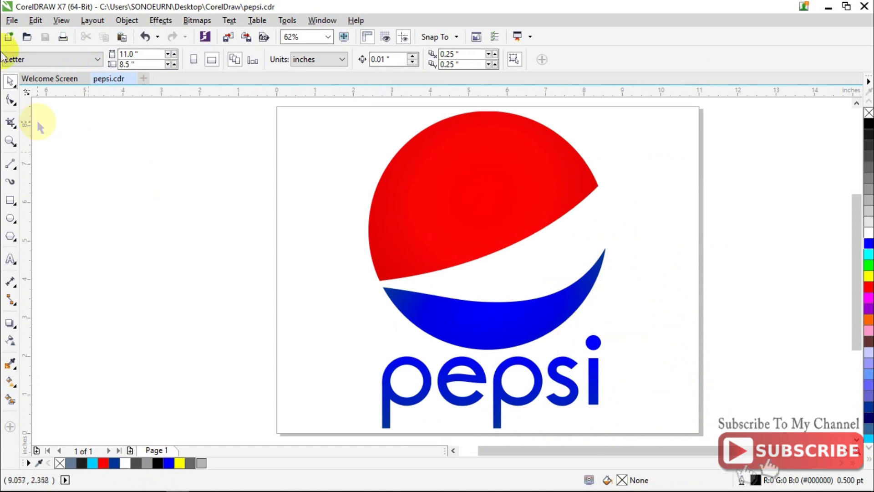
{"action": "left_click", "coordinate": [11, 21]}
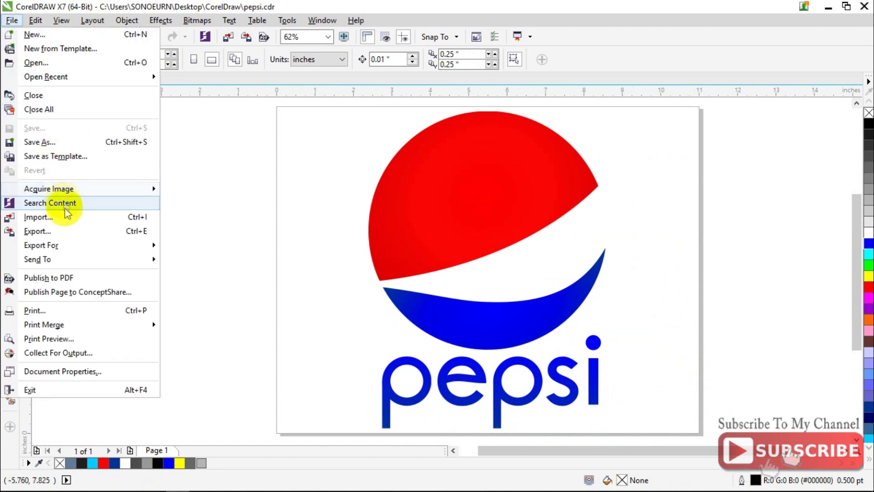
{"action": "left_click", "coordinate": [65, 232]}
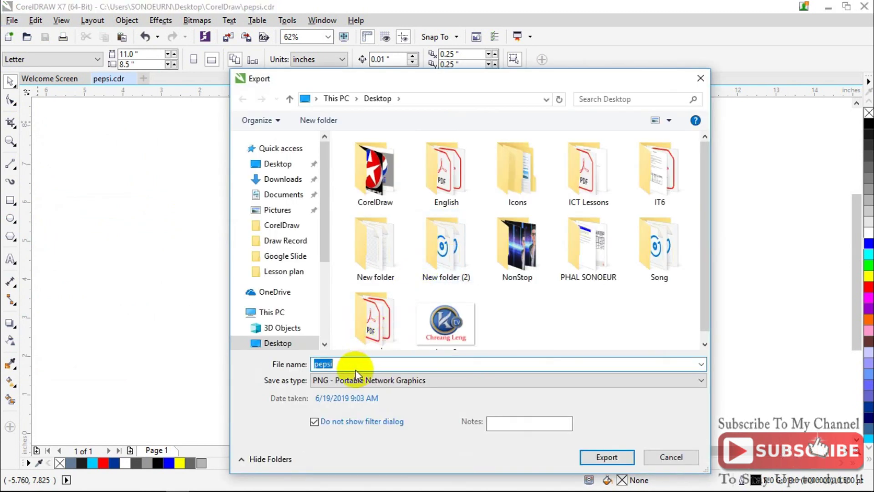
{"action": "left_click", "coordinate": [278, 165]}
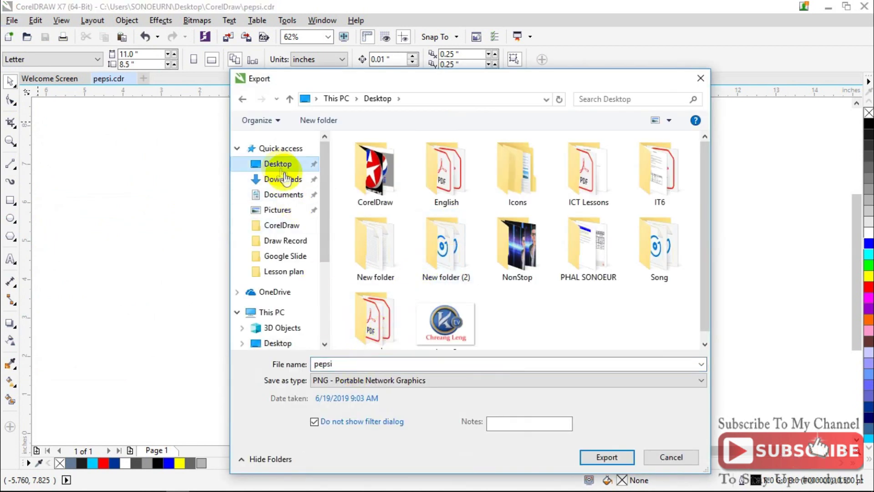
{"action": "left_click", "coordinate": [424, 379]}
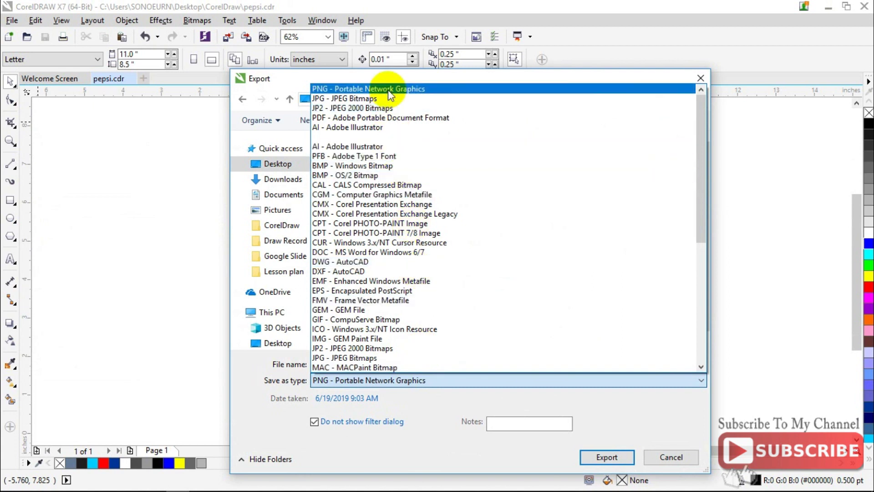
{"action": "left_click", "coordinate": [388, 89]}
{"action": "left_click", "coordinate": [628, 461]}
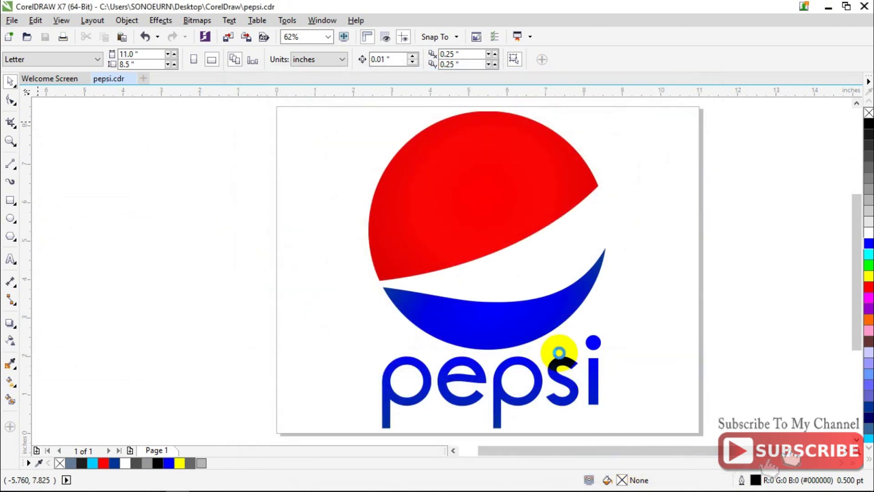
- Switch to the desktop, move the exported pepsi image toward the middle, and open it for viewing
{"action": "left_click", "coordinate": [830, 5]}
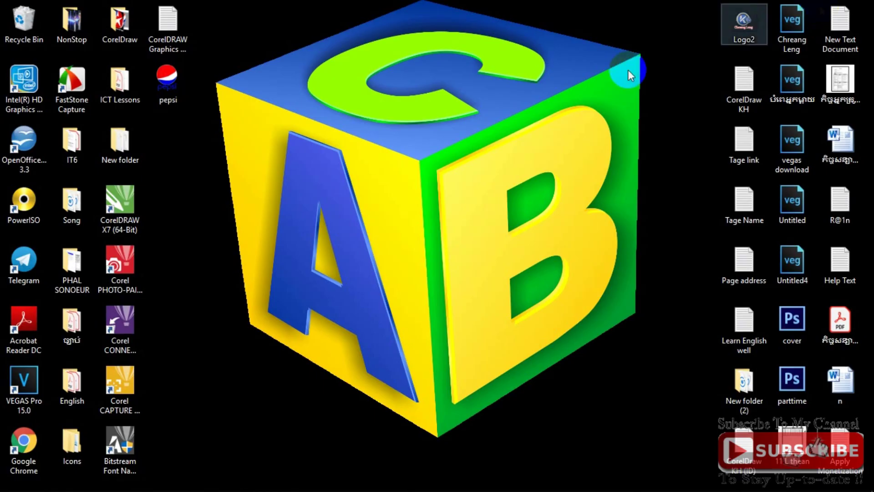
{"action": "left_click", "coordinate": [190, 86]}
{"action": "left_click_drag", "start_coordinate": [283, 147], "coordinate": [395, 207]}
{"action": "right_click", "coordinate": [402, 196]}
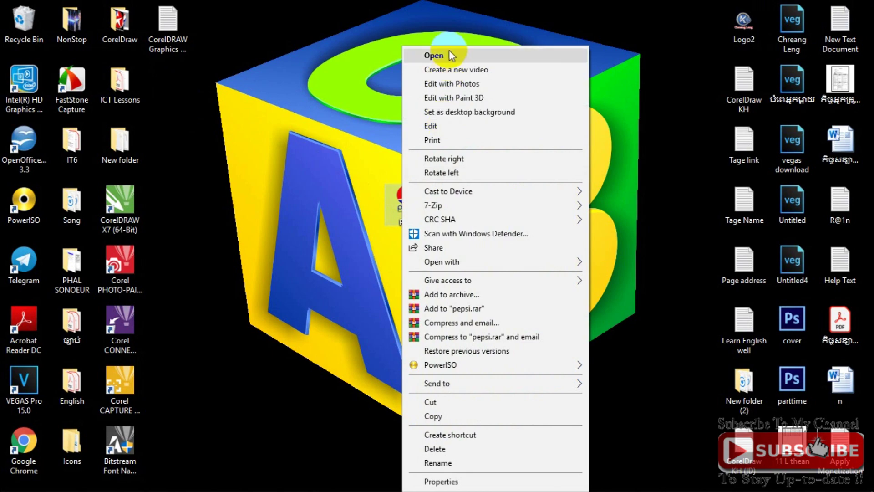
{"action": "left_click", "coordinate": [449, 54]}
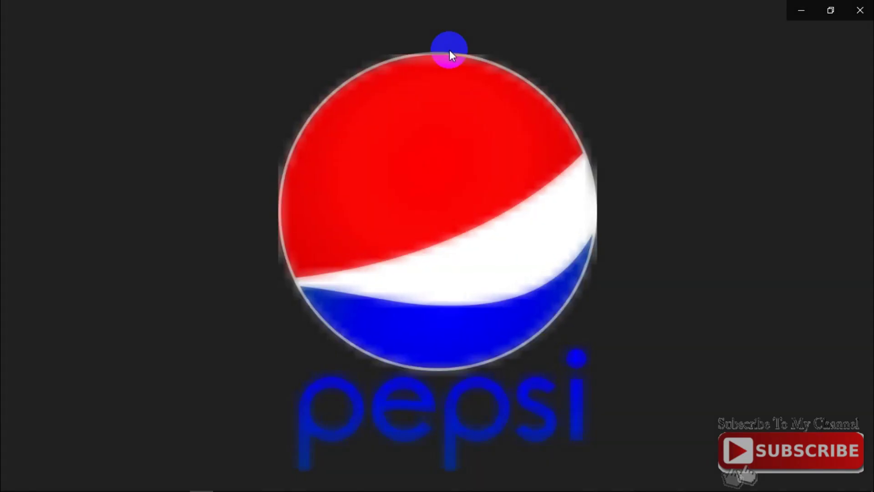